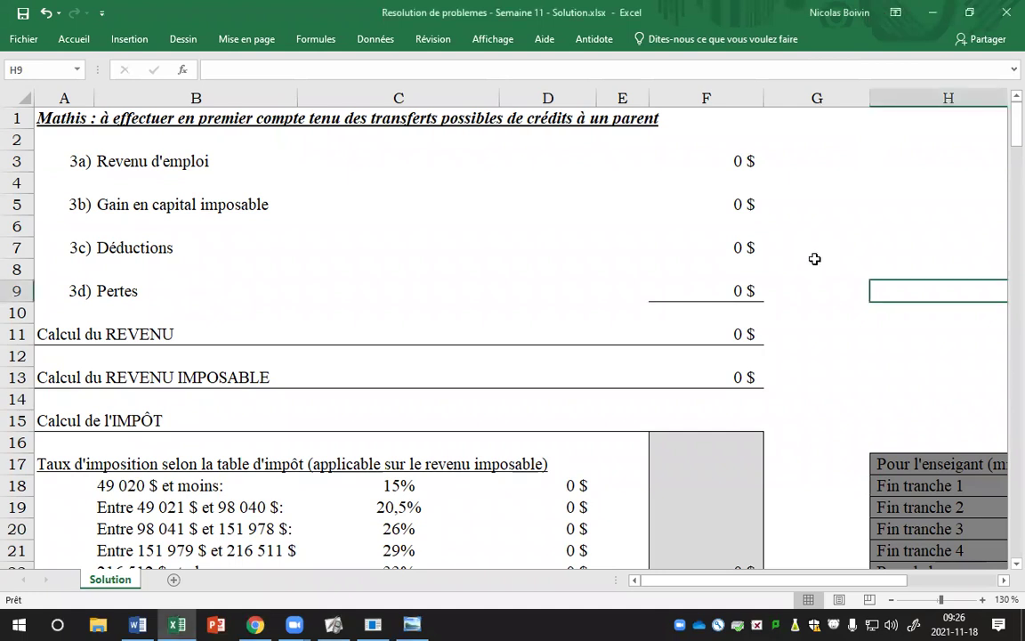
Examine the first student's tax calculation in the Solution sheet, from taxable income and tax brackets through the credits transferred to the mother
scroll(825, 249, down, 2)
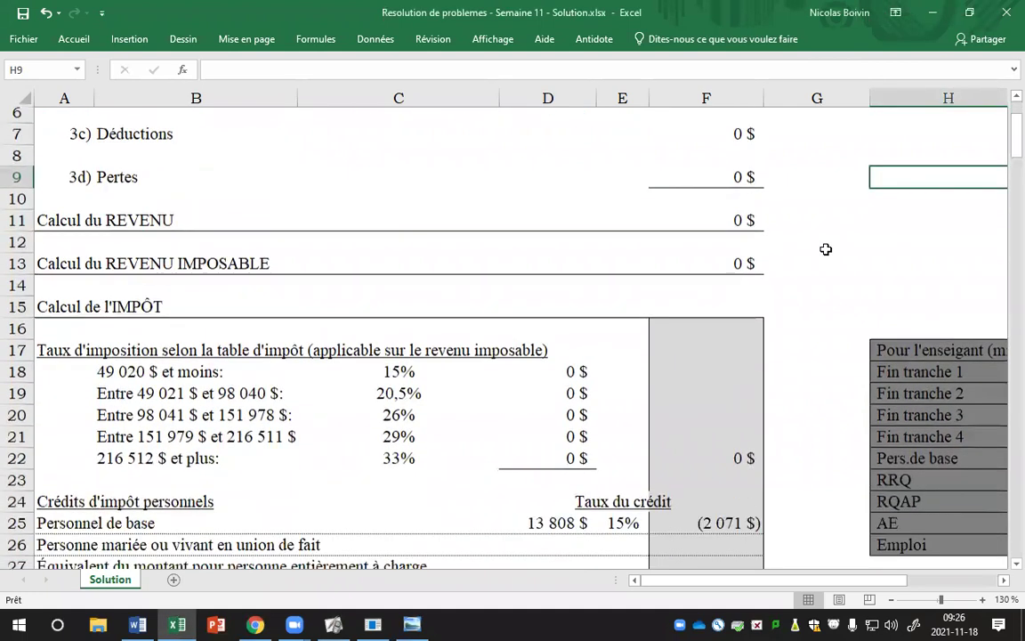
scroll(826, 249, down, 1)
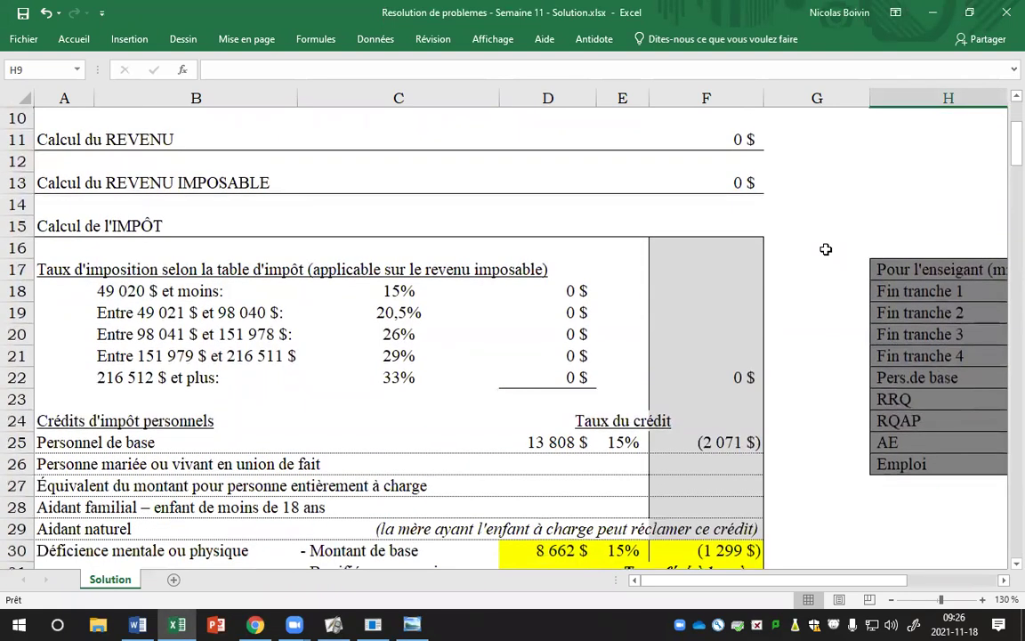
scroll(826, 249, down, 1)
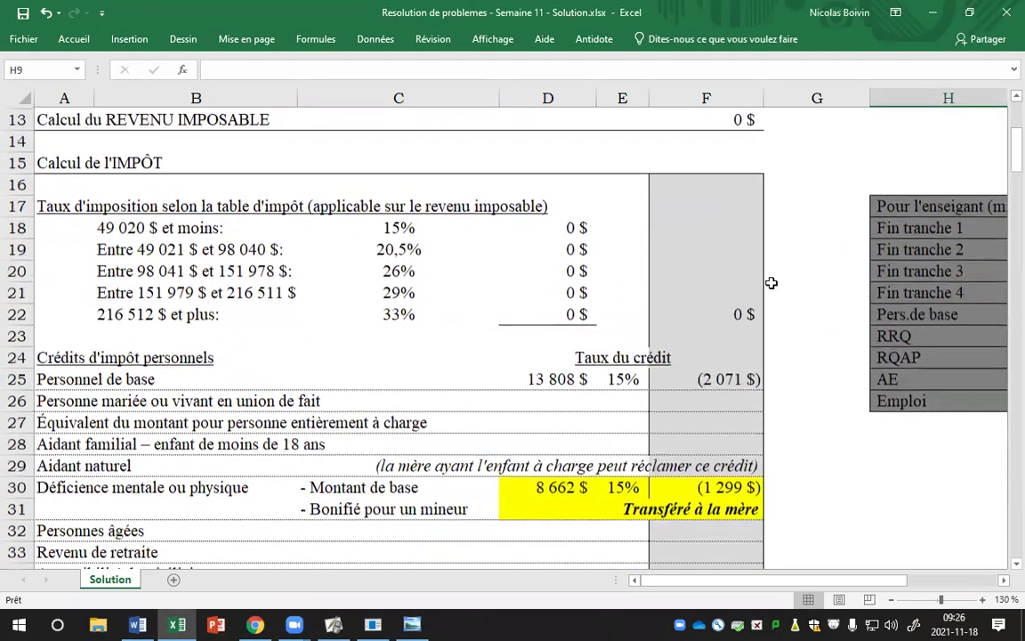
click(749, 311)
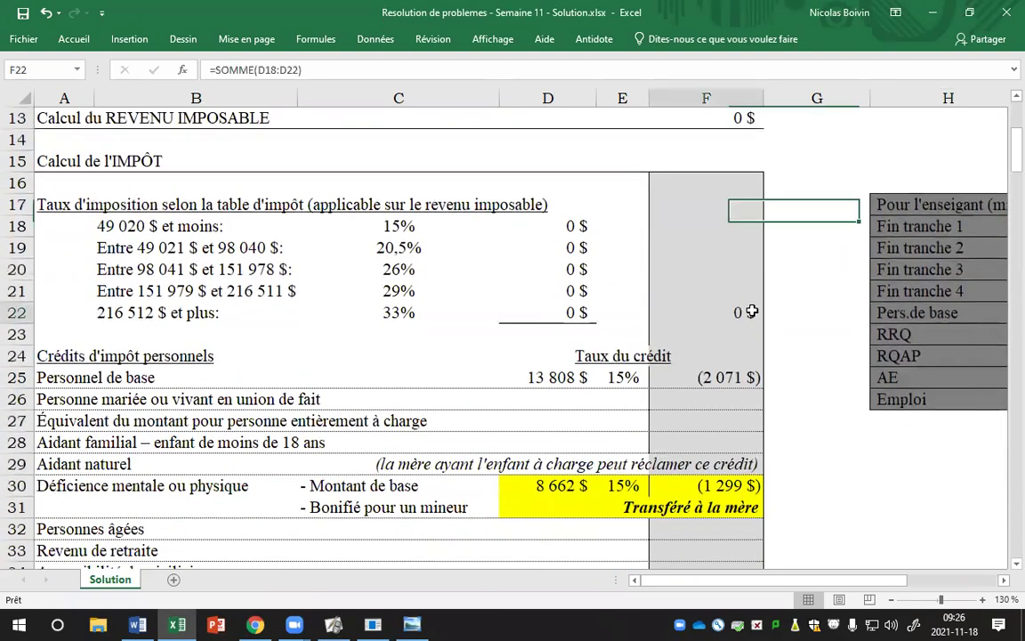
click(817, 250)
scroll(817, 258, down, 2)
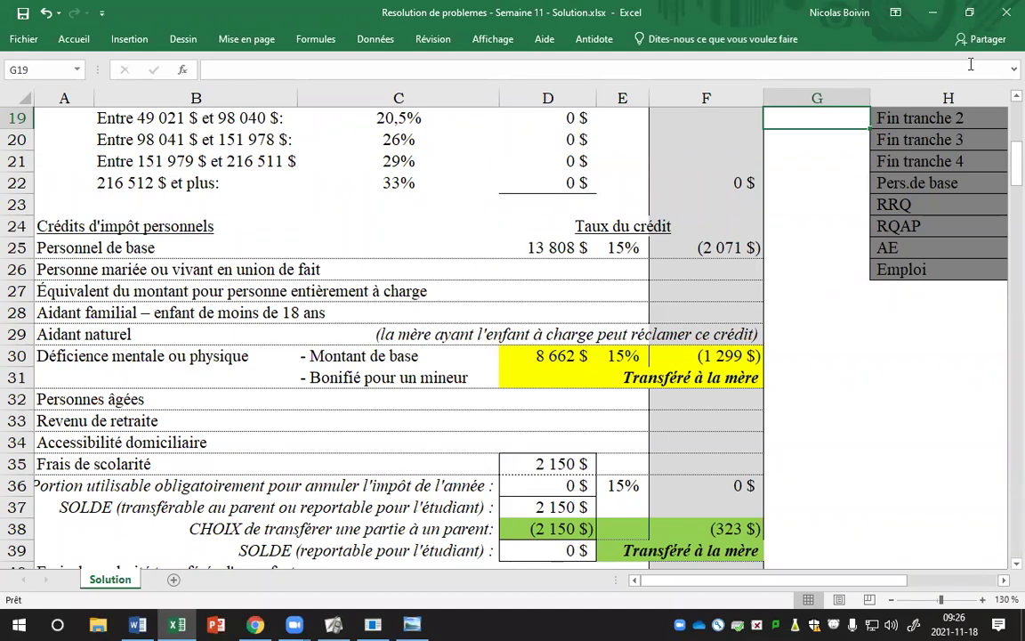
scroll(819, 339, down, 4)
scroll(826, 343, down, 4)
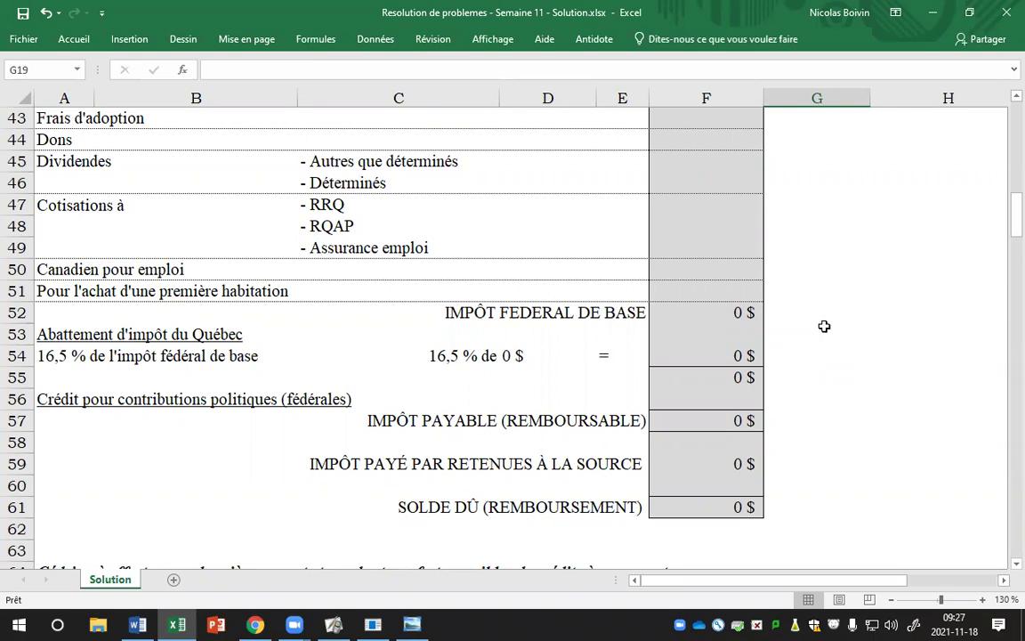
scroll(812, 257, up, 5)
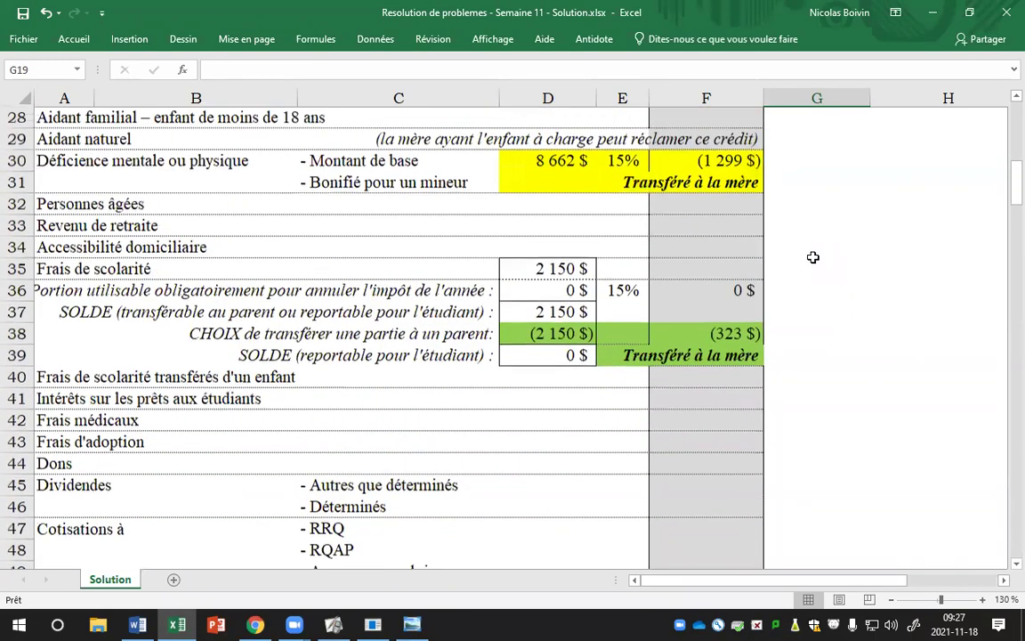
scroll(812, 257, up, 4)
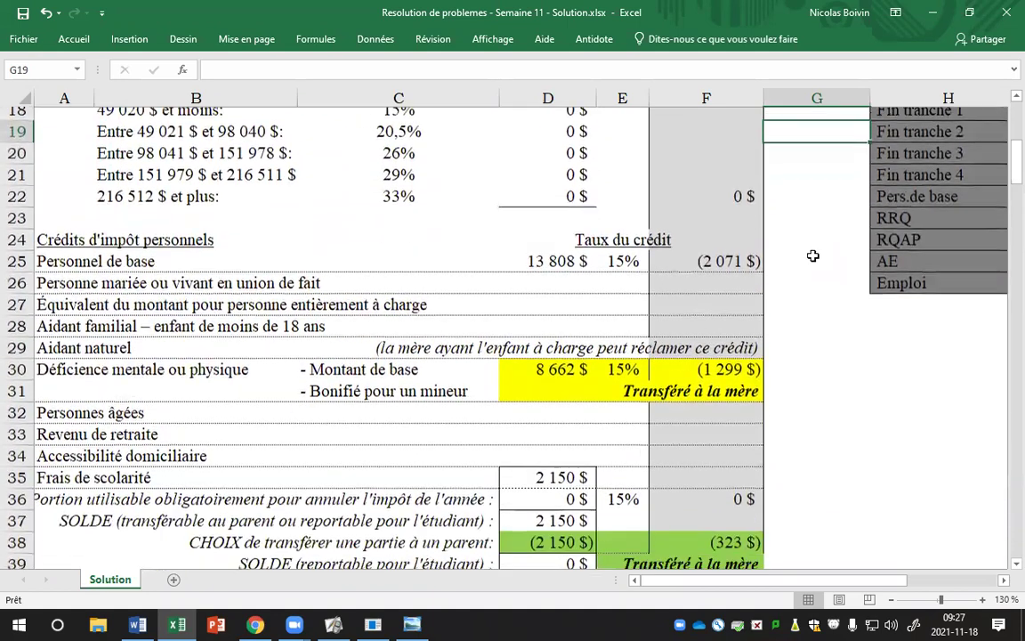
scroll(812, 257, down, 1)
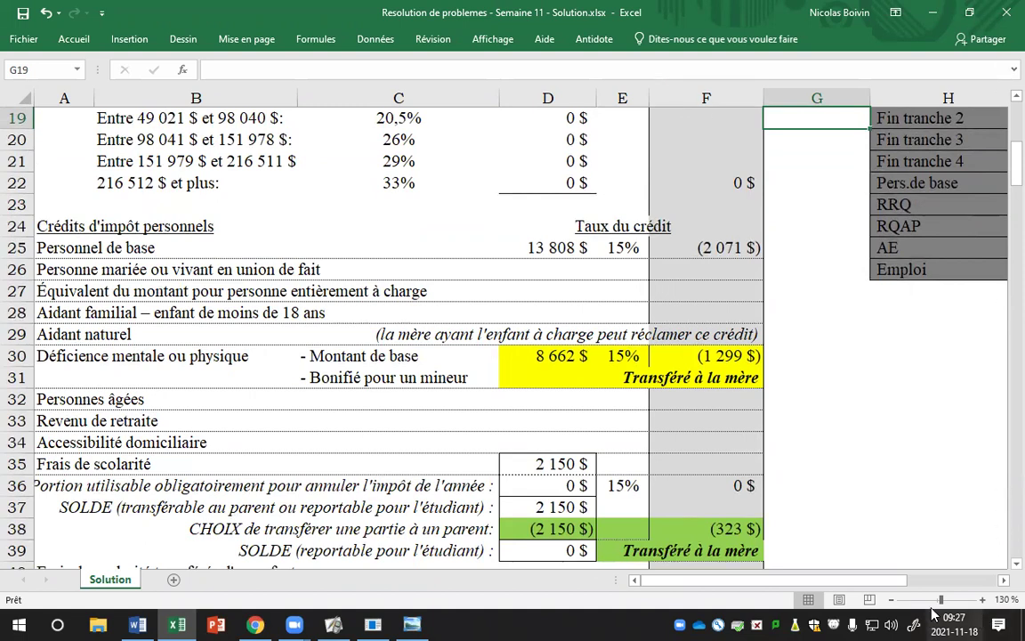
scroll(880, 463, down, 1)
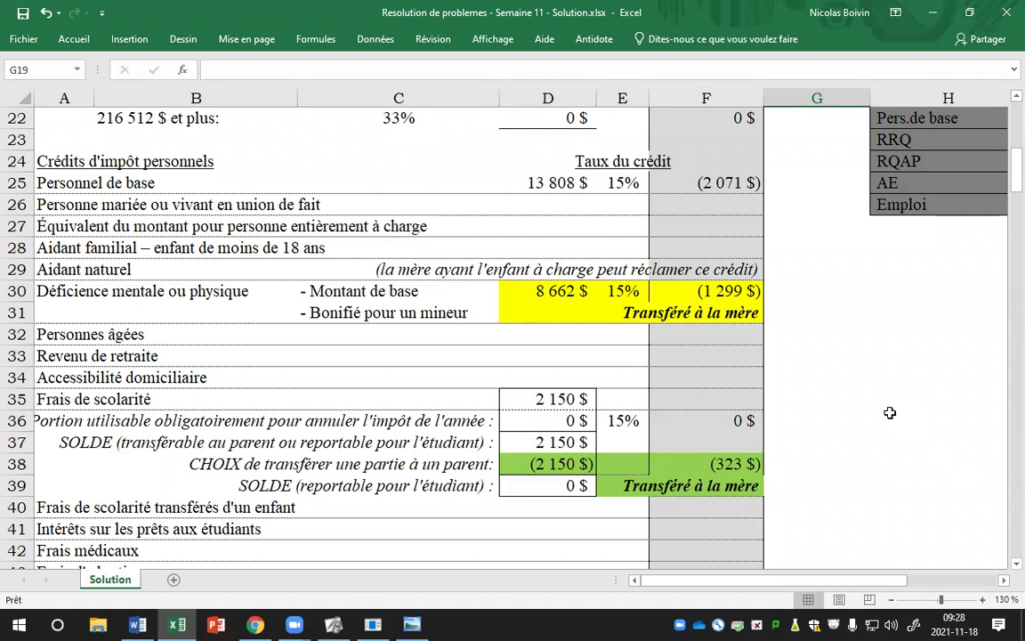
Switch to ActivInspire and highlight the section 5.1.7 heading "Crédit pour déficience mentale ou physique" on page 16 in pink
click(411, 624)
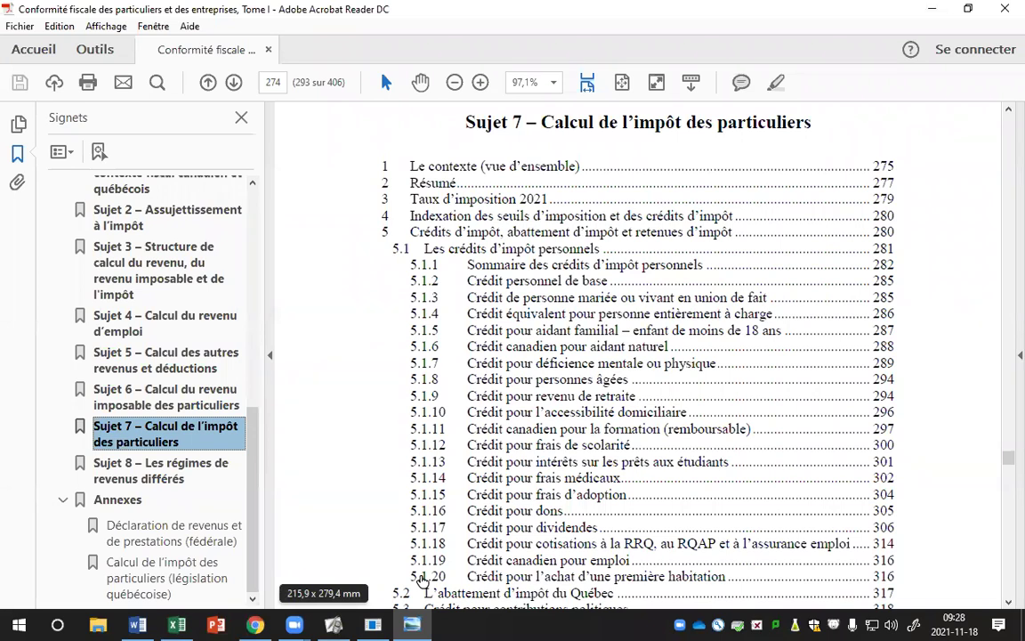
key(alt+Tab)
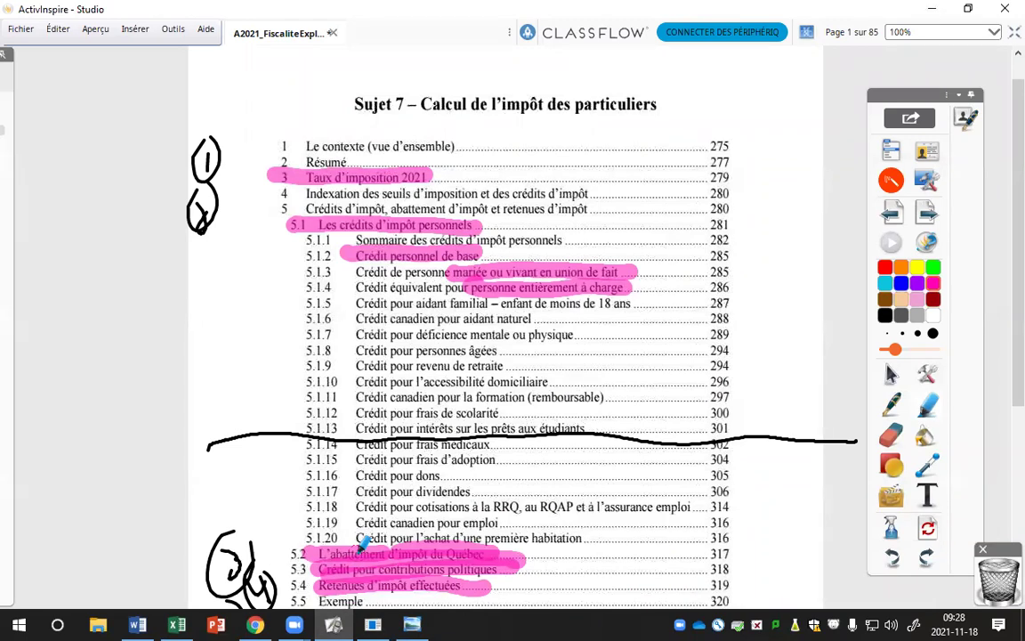
click(934, 215)
click(934, 216)
click(934, 217)
click(934, 217)
click(933, 218)
click(933, 218)
click(934, 220)
click(933, 222)
click(933, 222)
click(933, 223)
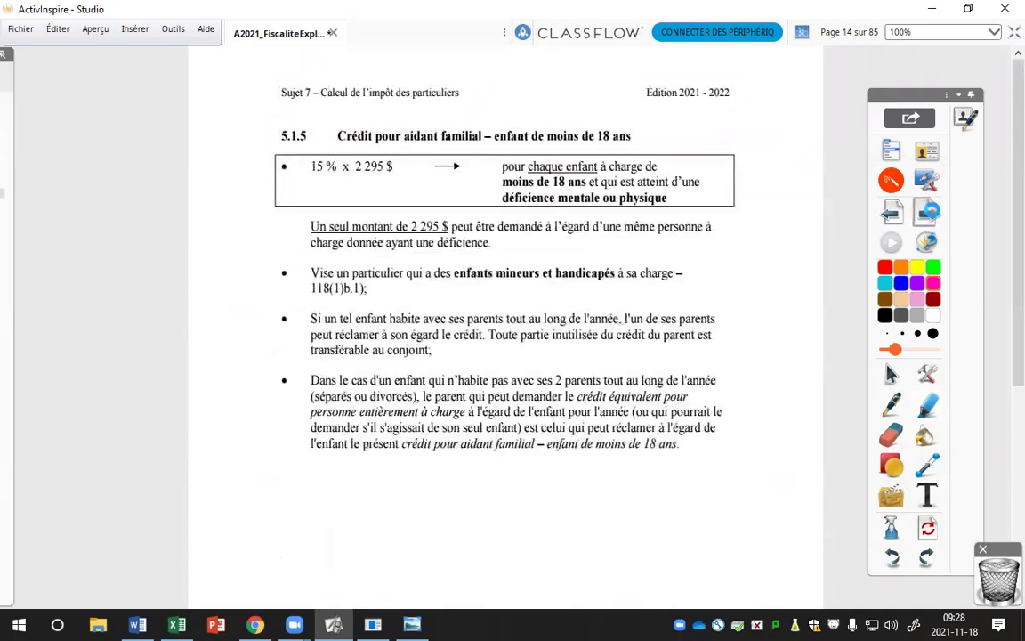
click(933, 223)
click(934, 222)
scroll(1013, 174, down, 3)
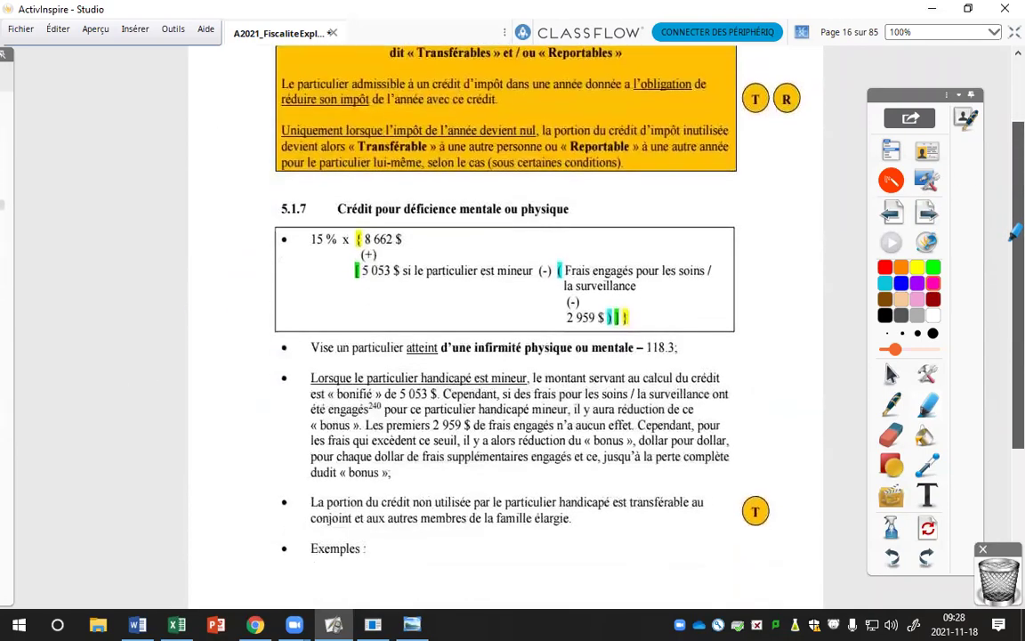
drag(338, 180, 579, 181)
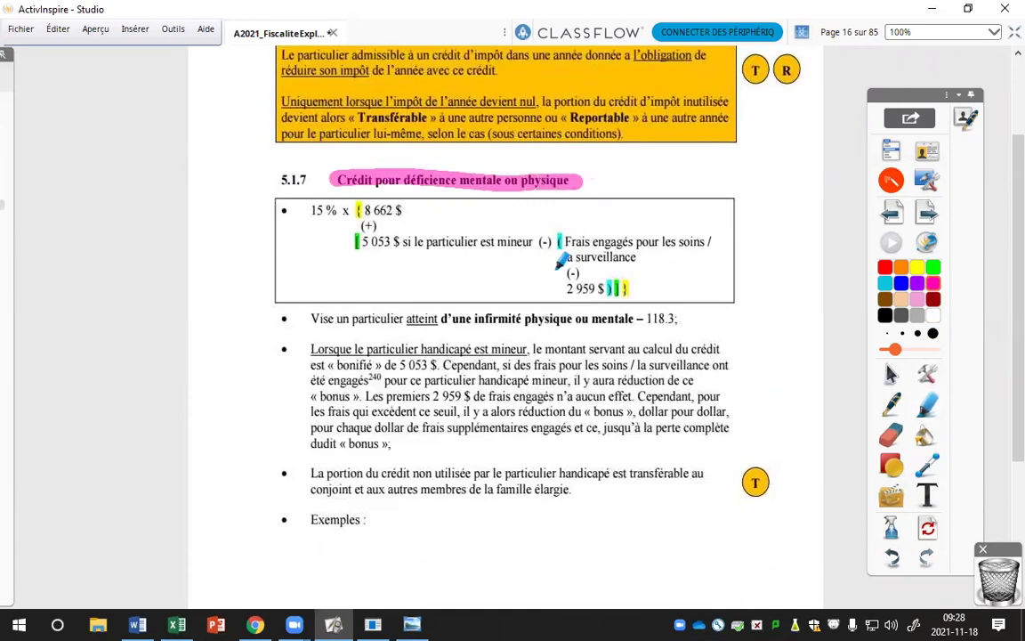
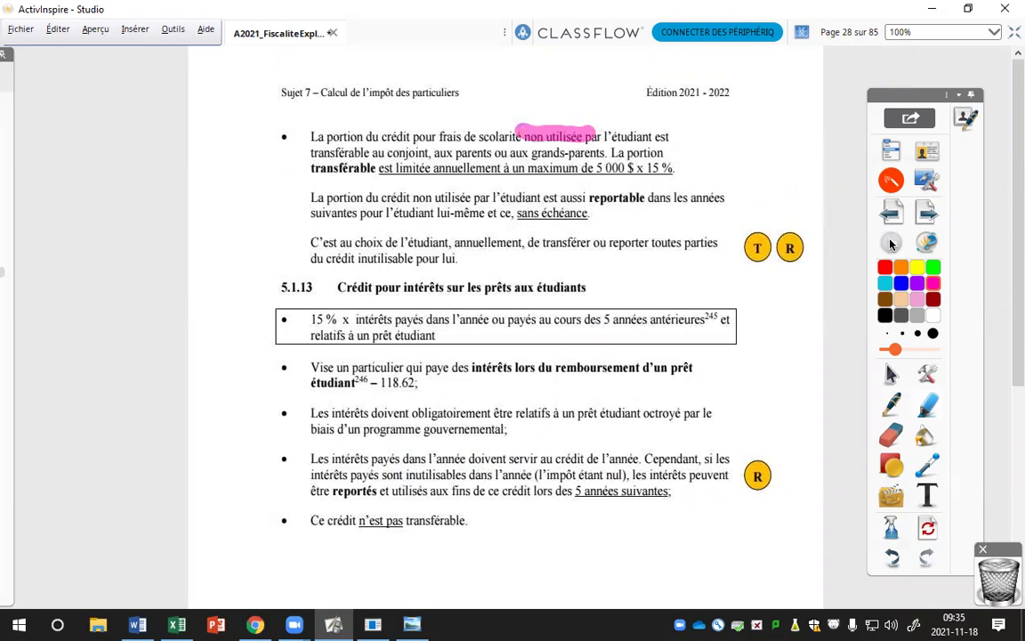
Circle in pink the T and R markers for the tuition credit and the R marker for the student loan interest credit
mouse_move(803, 206)
mouse_down()
mouse_move(783, 245)
mouse_move(814, 199)
mouse_move(778, 250)
mouse_move(747, 203)
mouse_up()
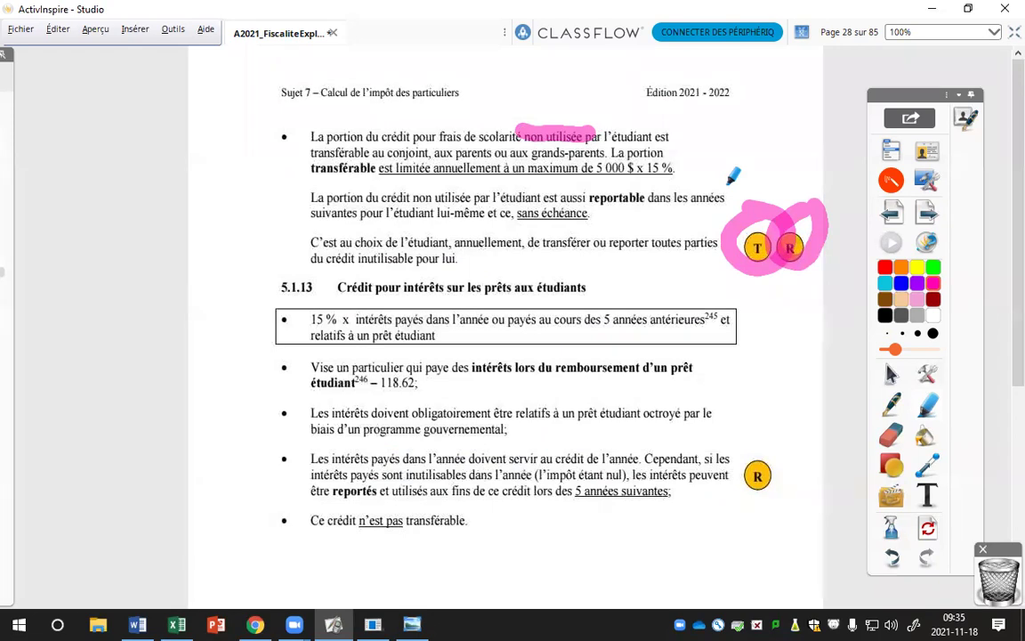
drag(759, 427, 765, 417)
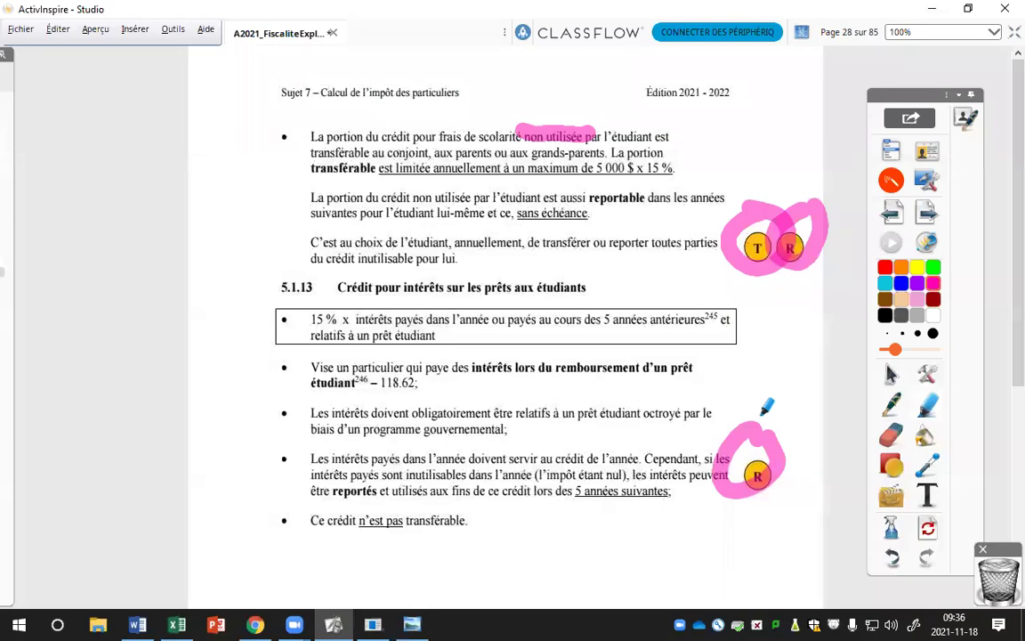
Switch to the Word problem statement and review the paragraphs on both students' situations and eligible tuition fees
click(137, 624)
scroll(716, 289, up, 6)
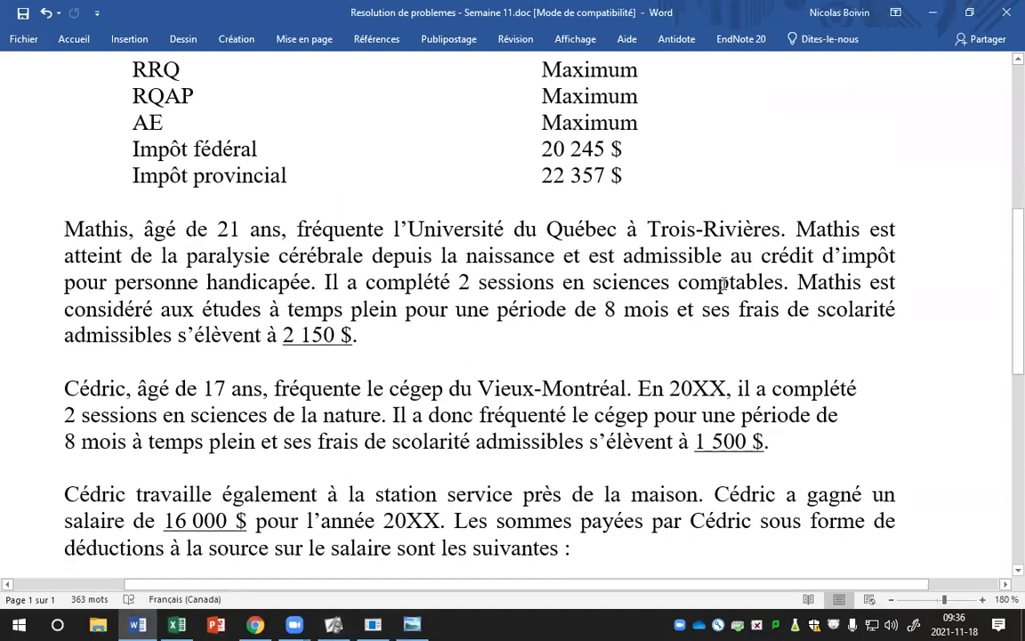
scroll(723, 283, down, 1)
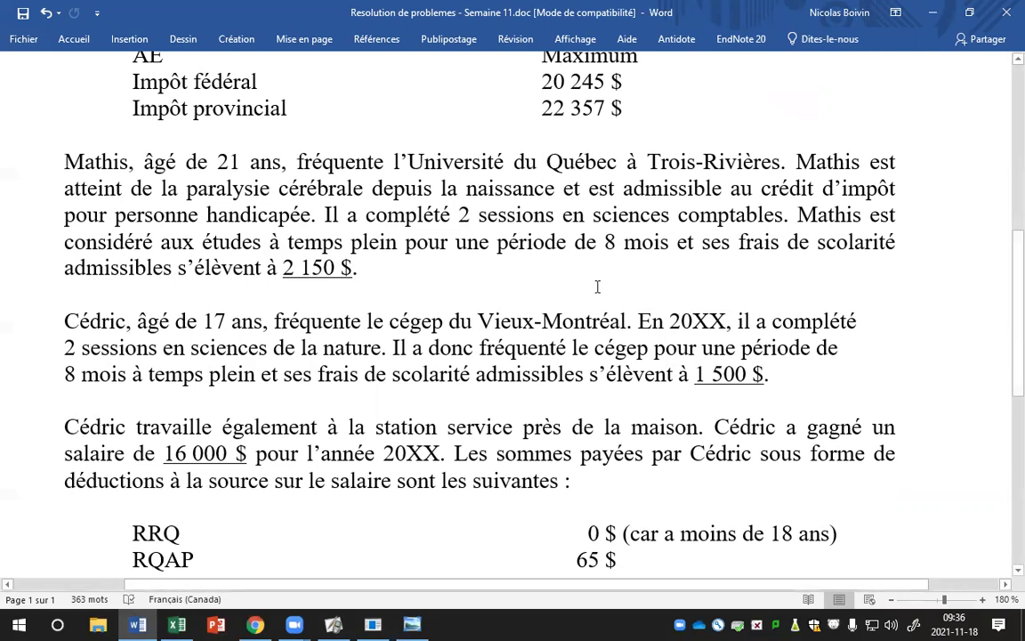
Back in ActivInspire, highlight in pink the transferable limit of 5 000 $ x 15 % and handwrite an arrow and 750 beside it
key(alt+Tab)
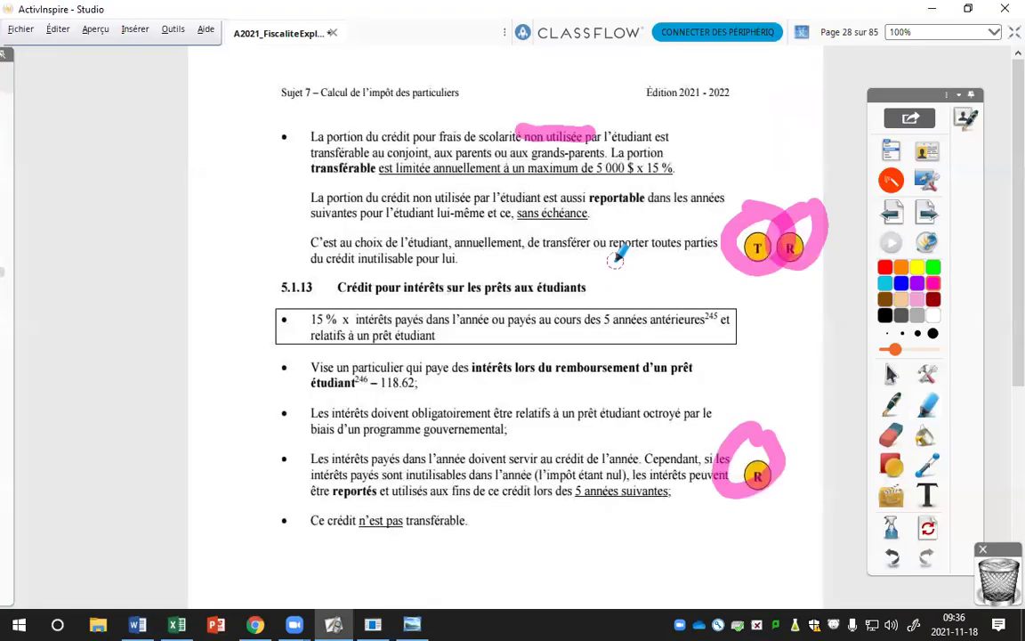
drag(378, 167, 691, 165)
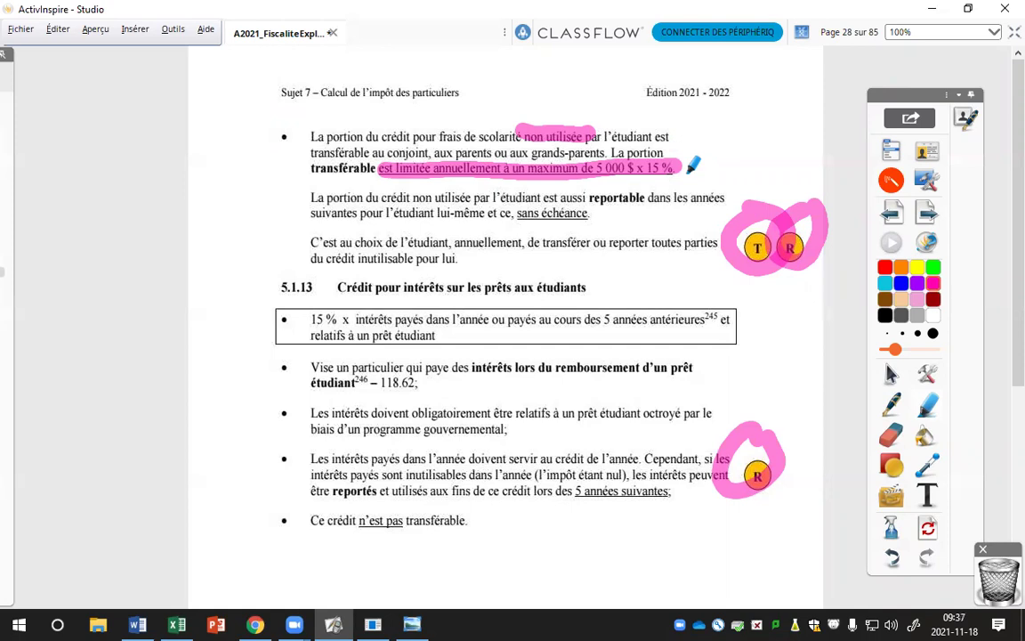
click(891, 404)
mouse_move(683, 159)
mouse_down()
mouse_move(732, 149)
mouse_move(754, 123)
mouse_up()
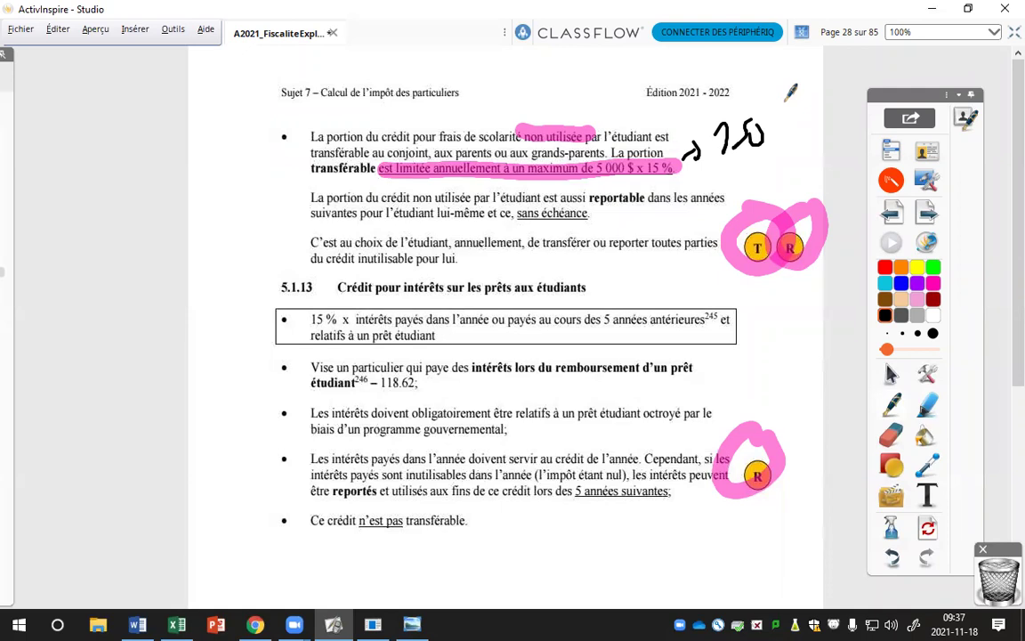
Switch to the Word problem statement and on to the Excel solution to view the second student's tax calculation
key(alt+Tab)
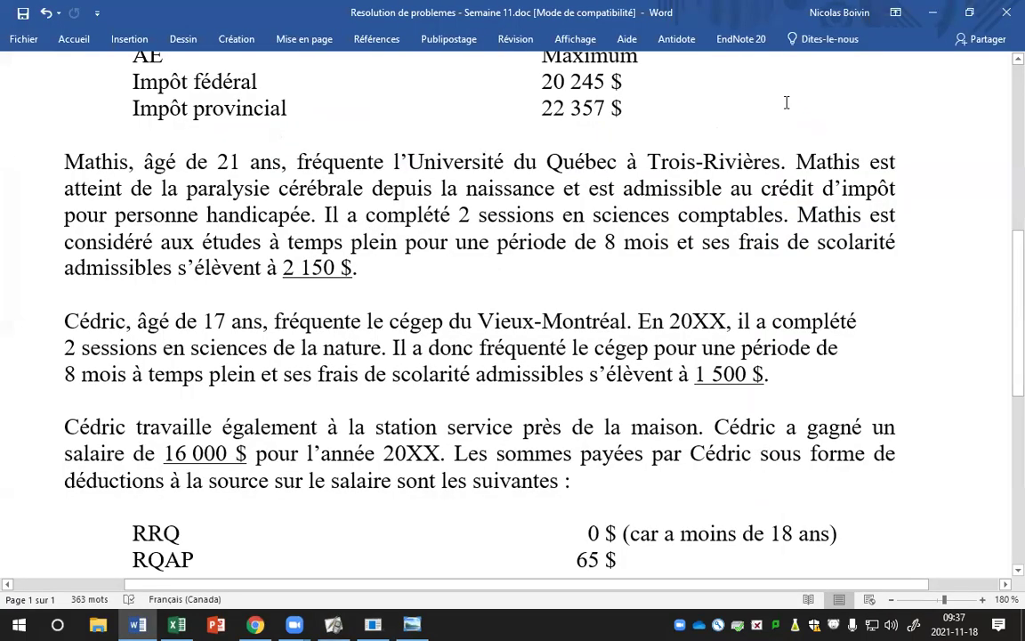
key(alt+Tab)
key(alt+Tab)
key(alt+Tab)
key(alt+Tab)
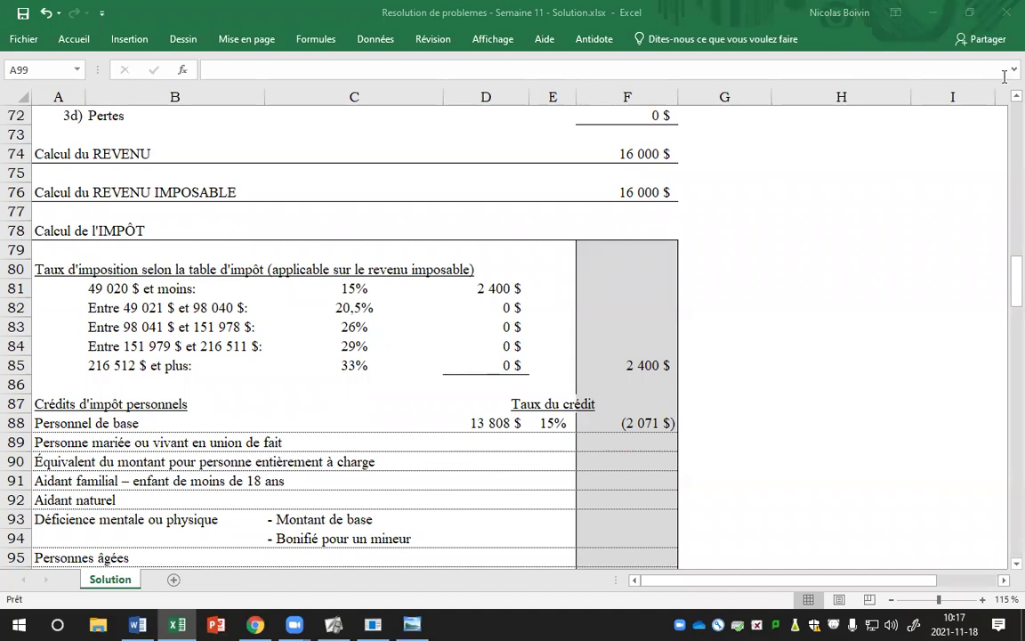
Switch to ActivInspire and consult section 5.1.18 on the RRQ, RQAP and employment insurance credit on page 41
click(335, 622)
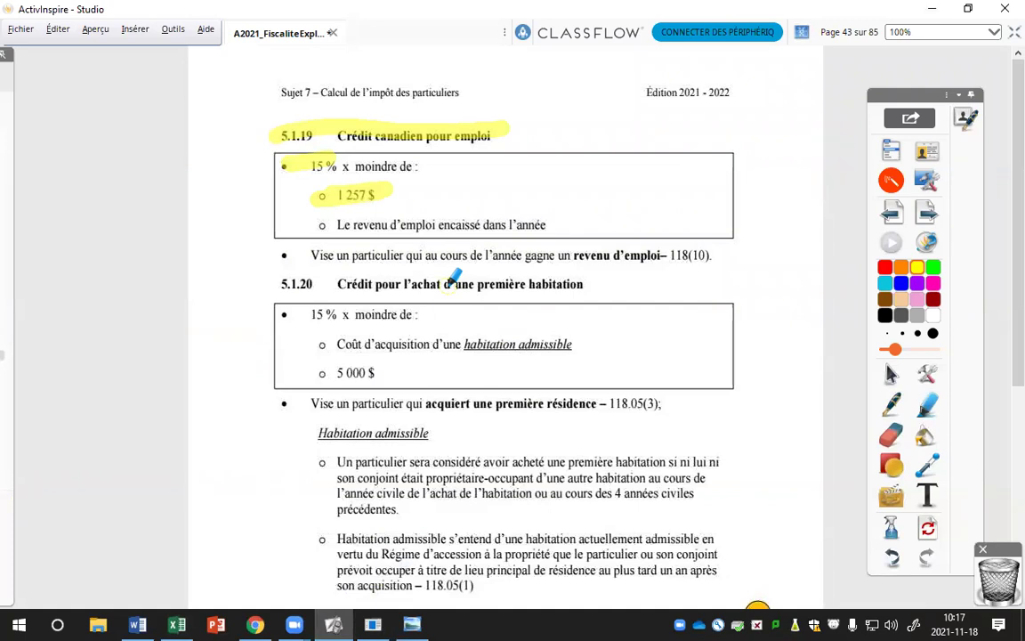
click(909, 211)
click(894, 212)
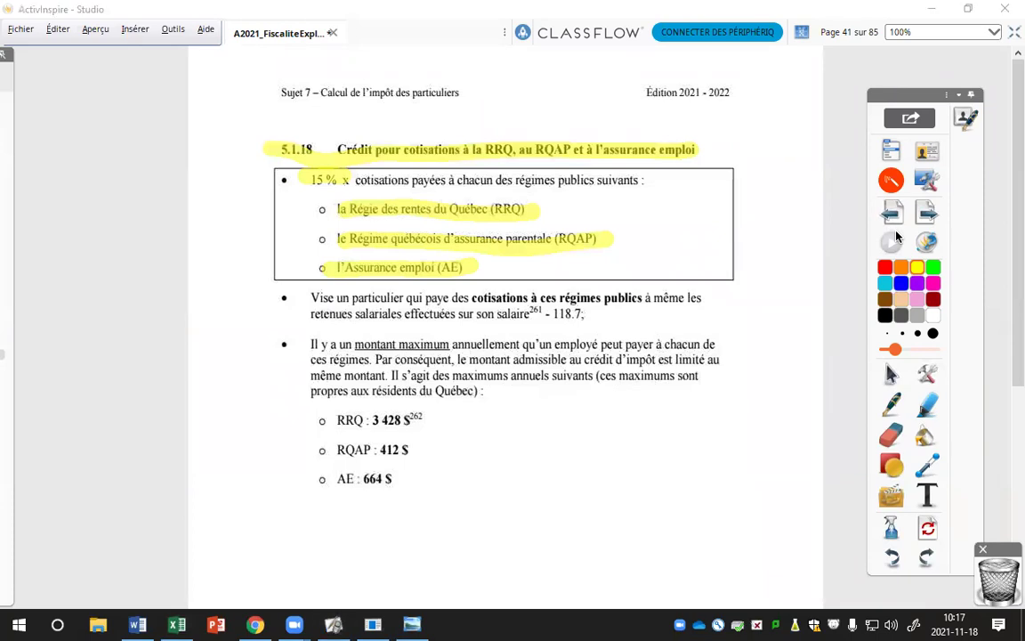
Switch to Excel and examine the second student's tax brackets, tuition credit split and remaining personal credits down to the base federal tax
click(183, 623)
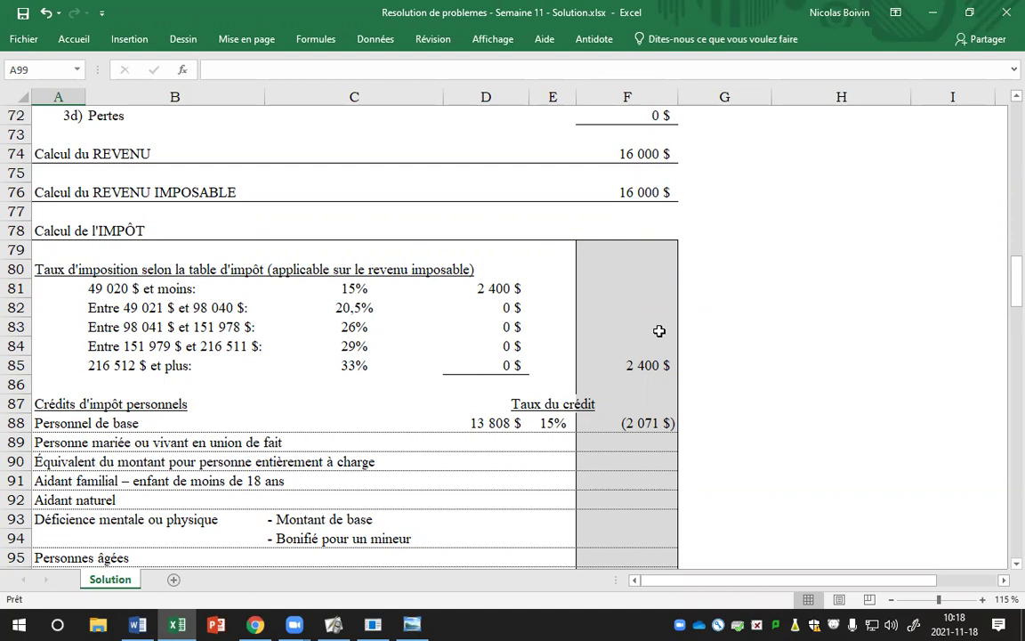
scroll(850, 316, down, 1)
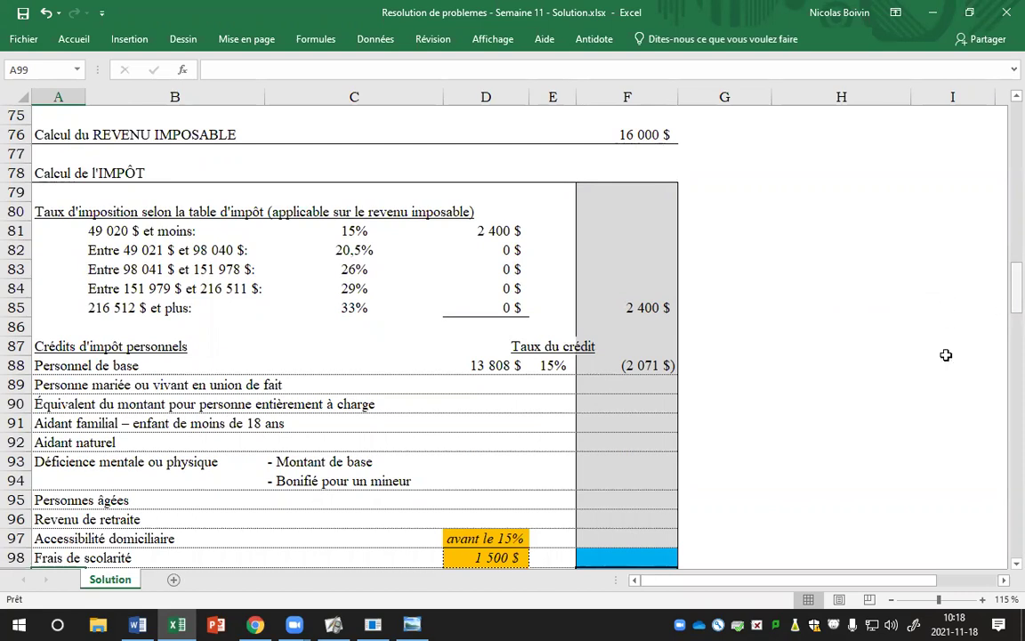
scroll(860, 412, down, 3)
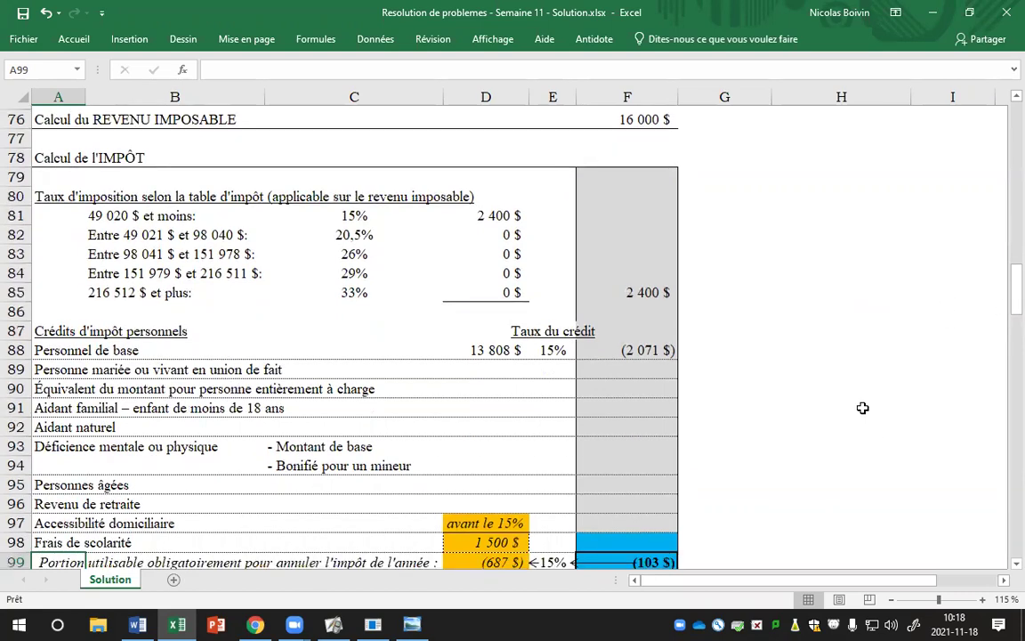
scroll(862, 405, down, 6)
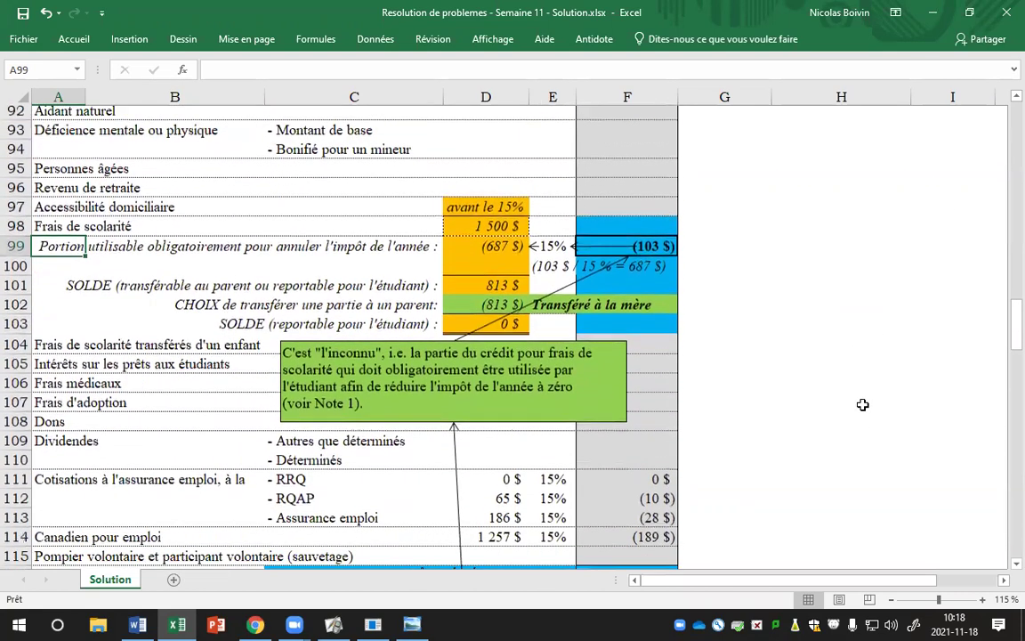
scroll(862, 405, up, 1)
scroll(862, 404, up, 2)
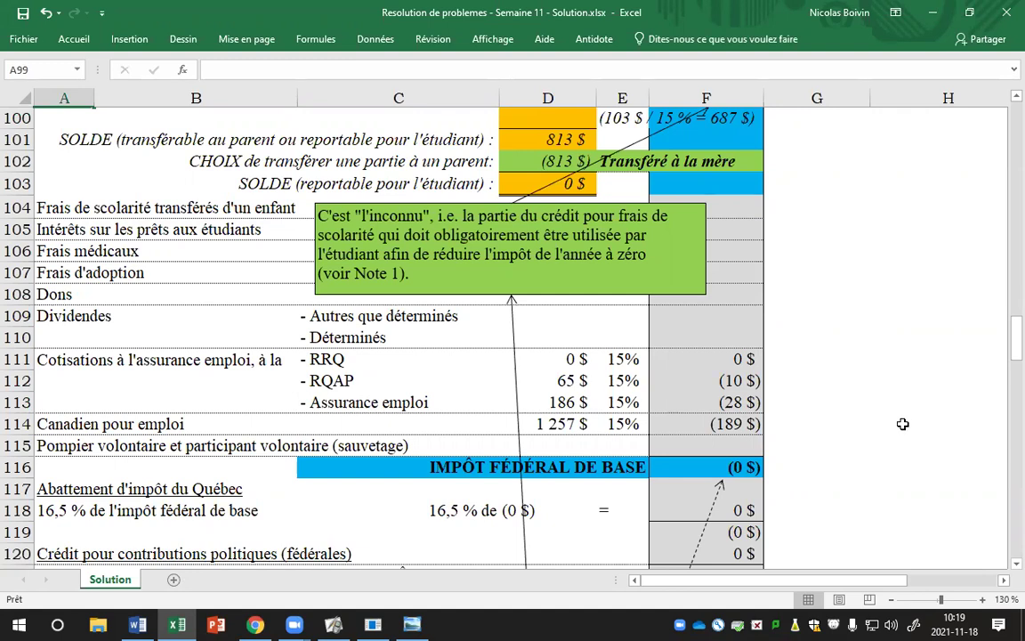
Switch to ActivInspire to check section 5.1.19 "Crédit canadien pour emploi" on page 43, and return to the Excel solution
key(alt+Tab)
key(Tab)
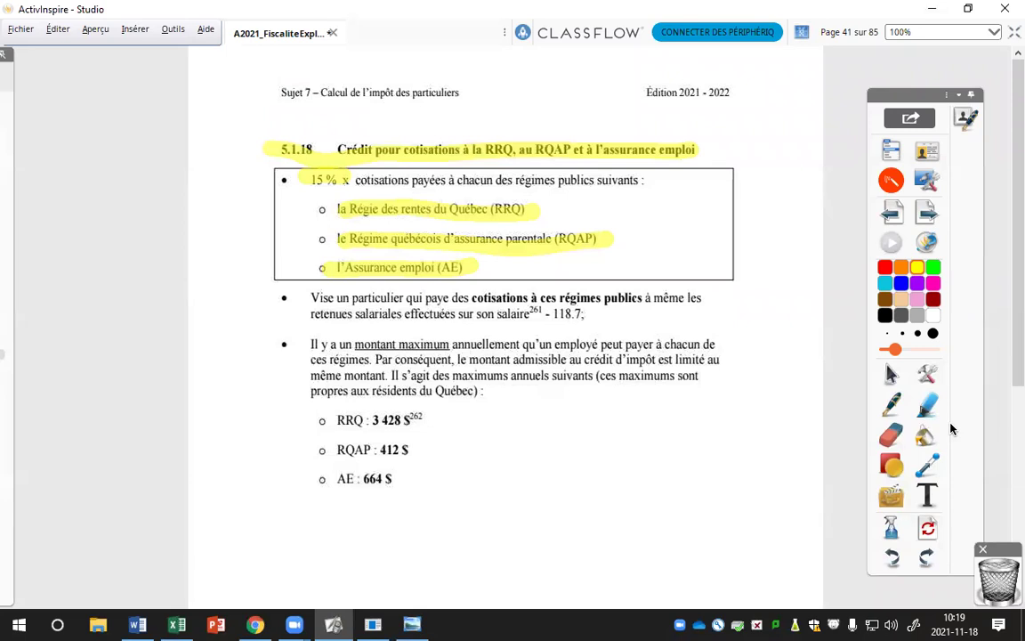
click(929, 213)
click(929, 214)
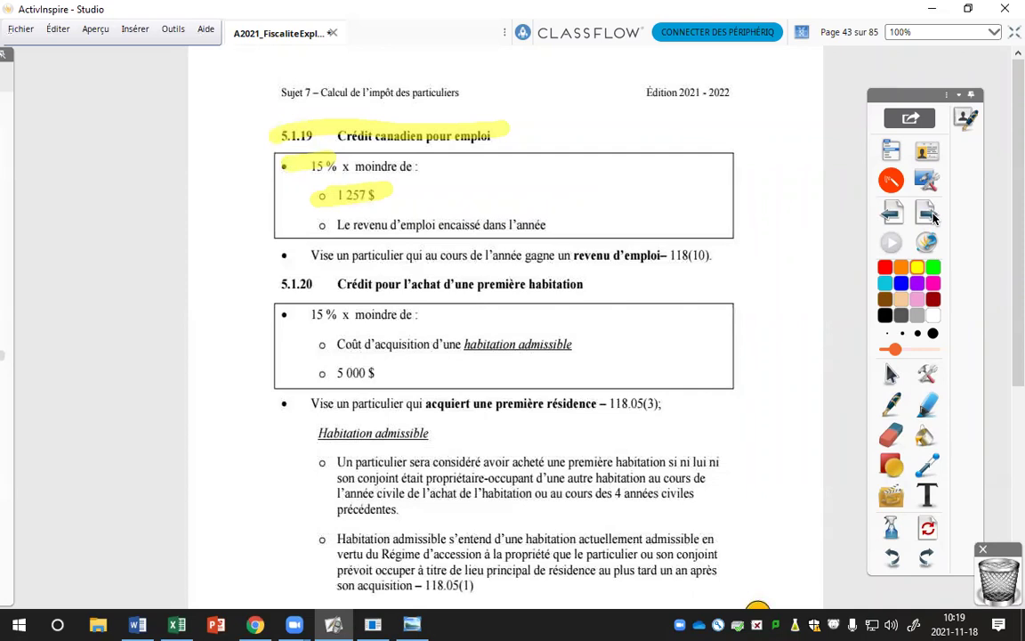
key(alt+Tab)
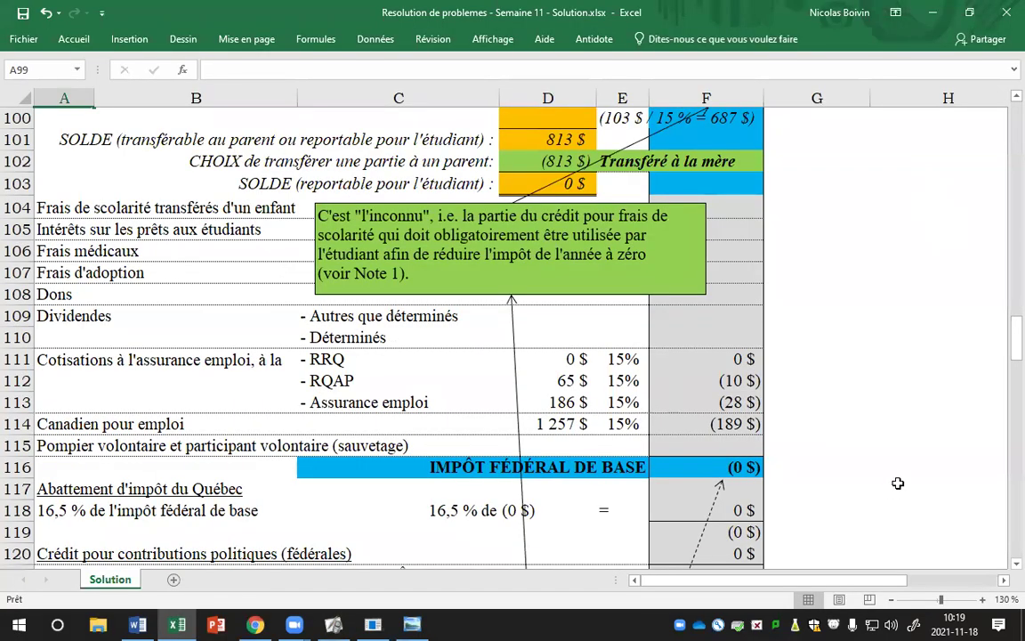
Clear cell F99, the second student's tuition credit portion that must be used to cancel the year's tax
scroll(885, 449, up, 1)
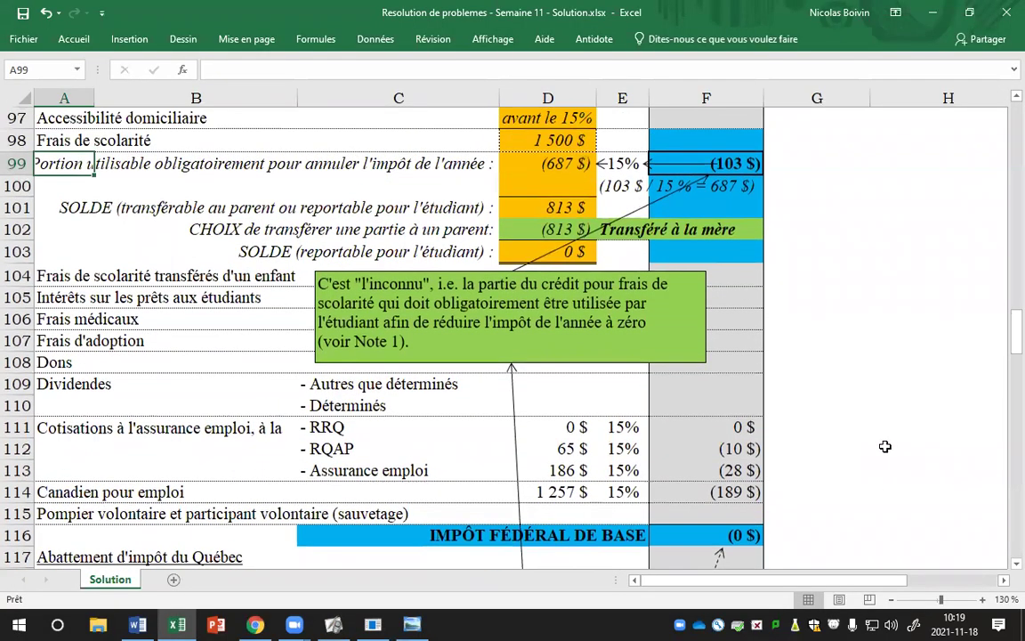
ctrl+scroll(885, 446, down, 1)
scroll(817, 445, up, 3)
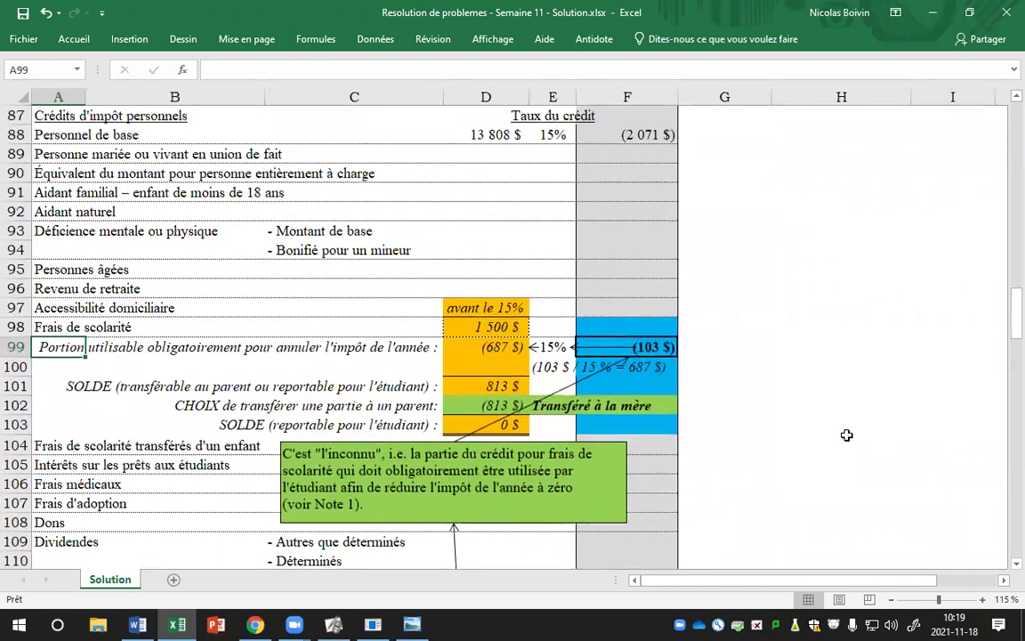
scroll(747, 369, up, 1)
scroll(750, 371, down, 1)
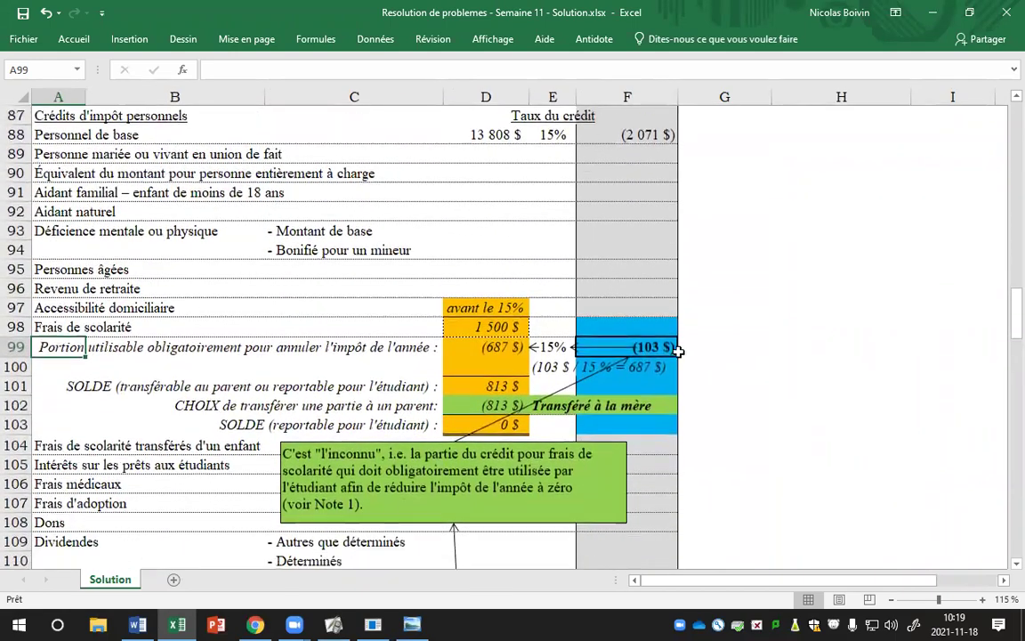
key(Right)
key(Right)
key(Right)
key(Right)
key(Right)
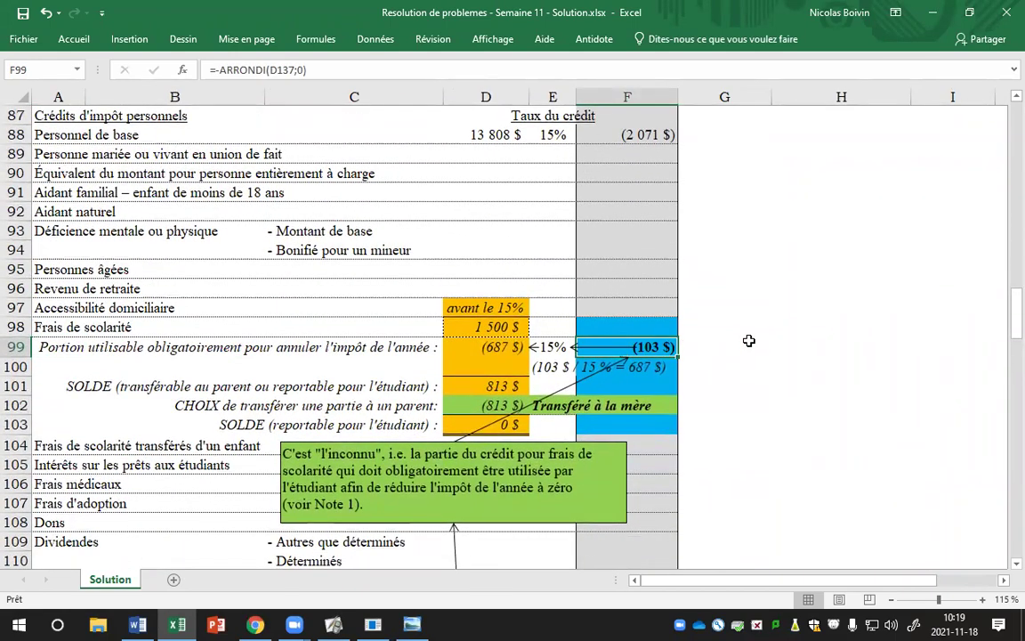
key(Delete)
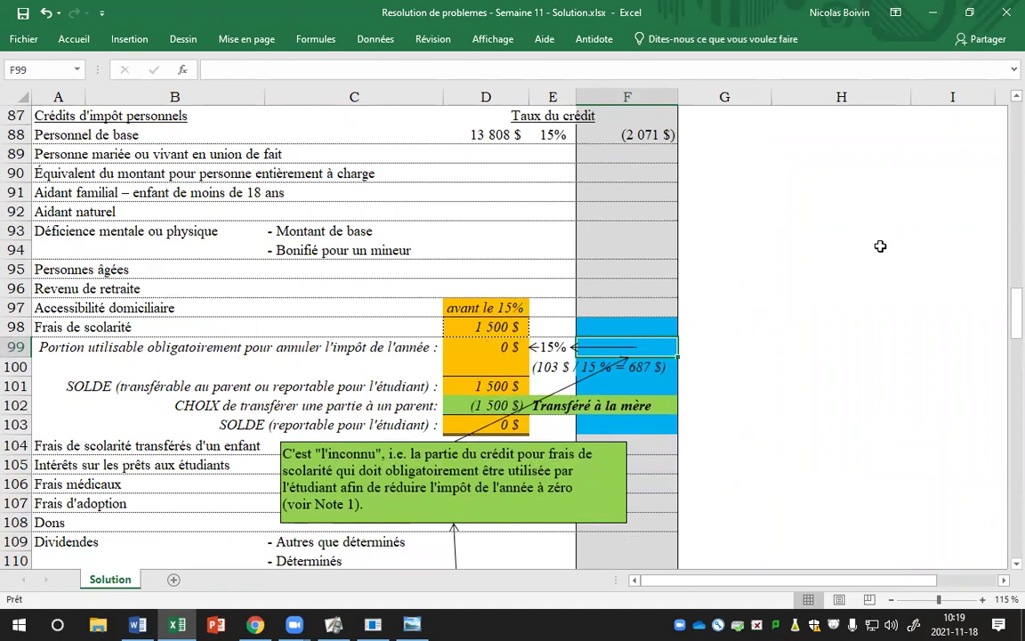
Enter -225 in cell F99 as the tuition credit, to test using the whole 1 500 $ of tuition fees
scroll(883, 243, up, 1)
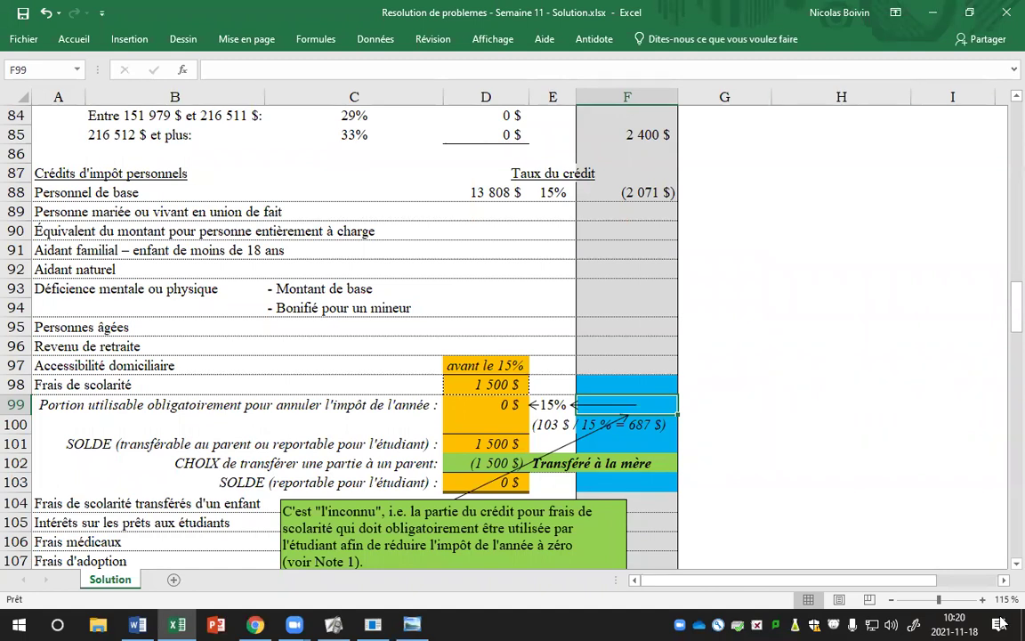
scroll(912, 441, down, 4)
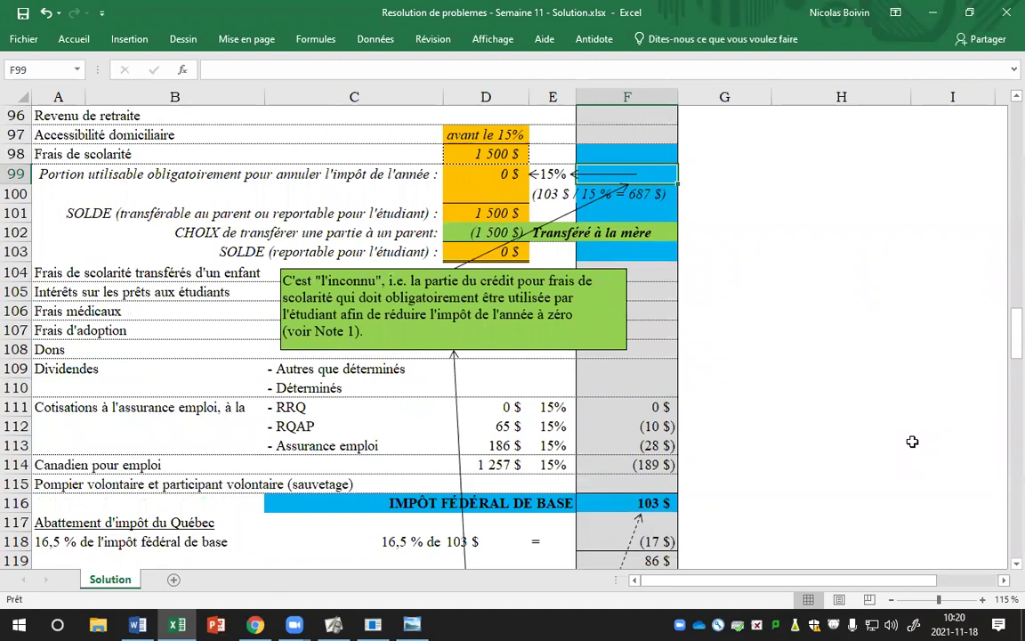
scroll(854, 369, down, 1)
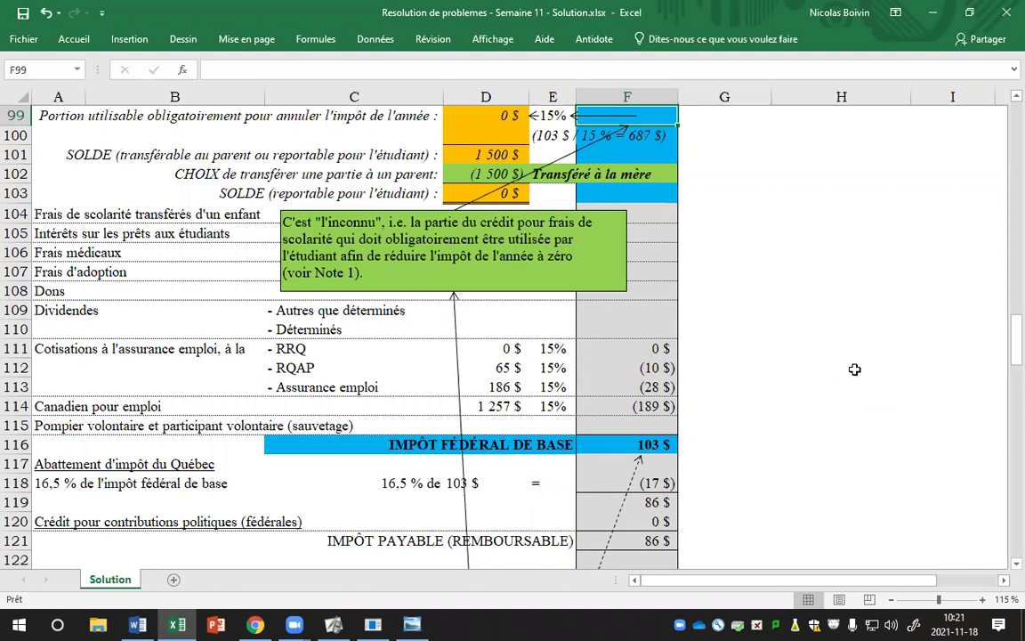
scroll(886, 313, up, 1)
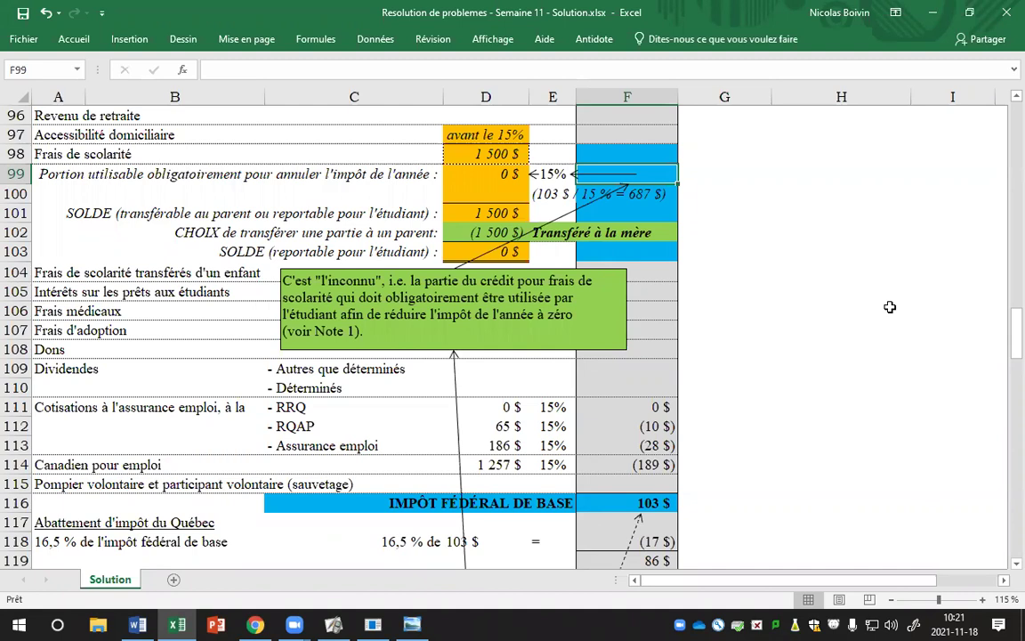
text(225)
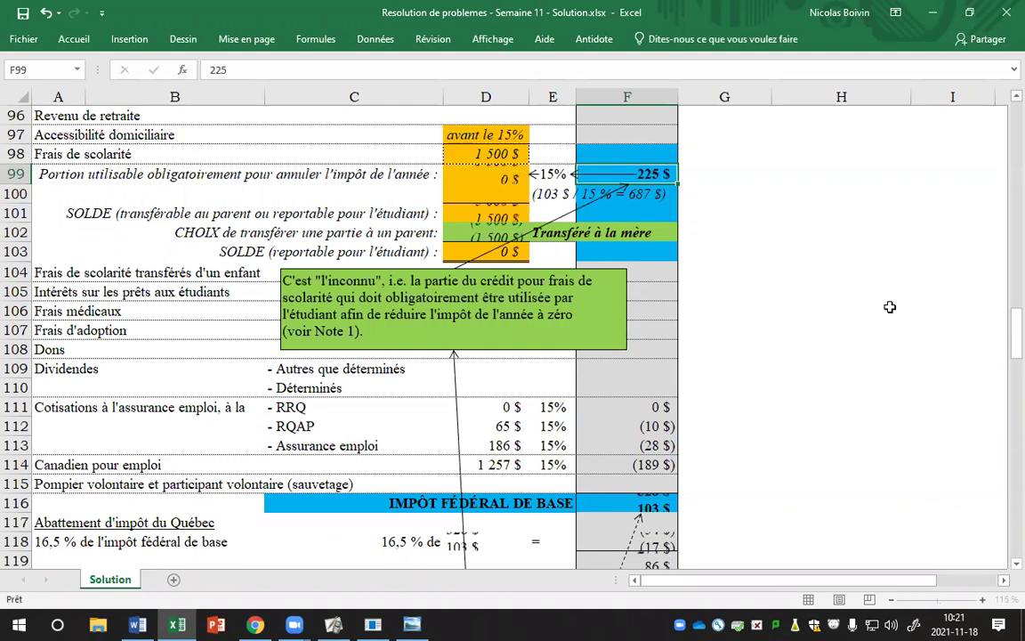
key(Return)
key(Up)
text(-2256)
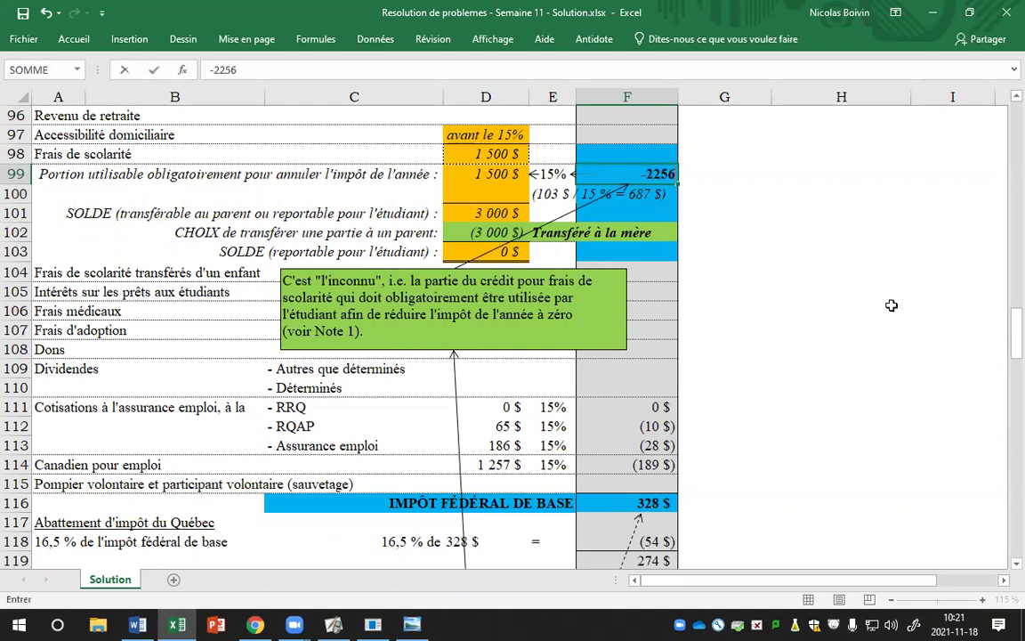
key(BackSpace)
key(Return)
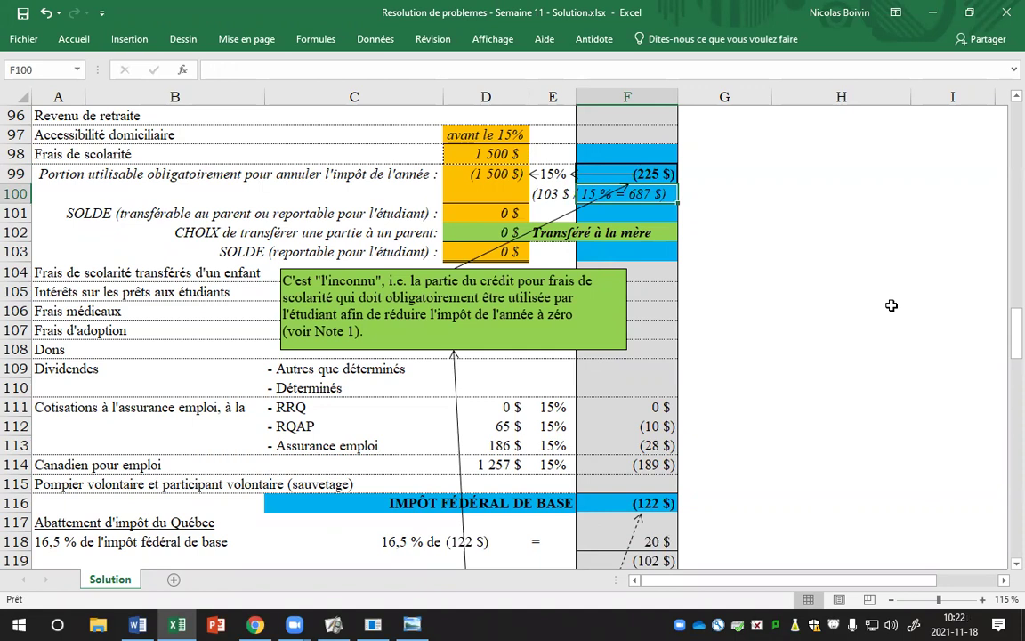
Set the obligatory tuition credit portion in cell F99 to -103
key(Up)
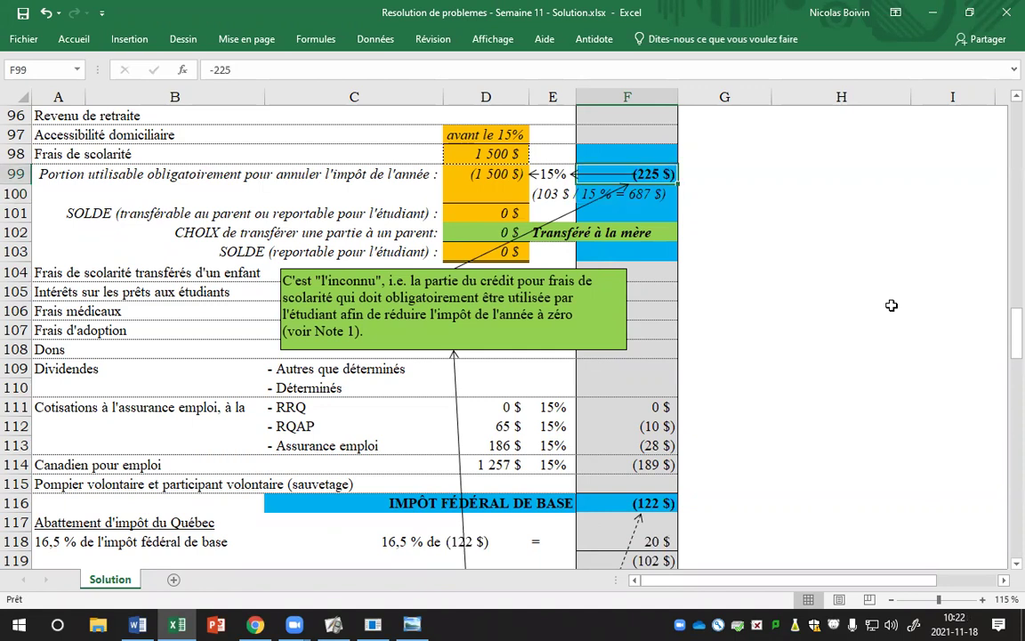
text(-103)
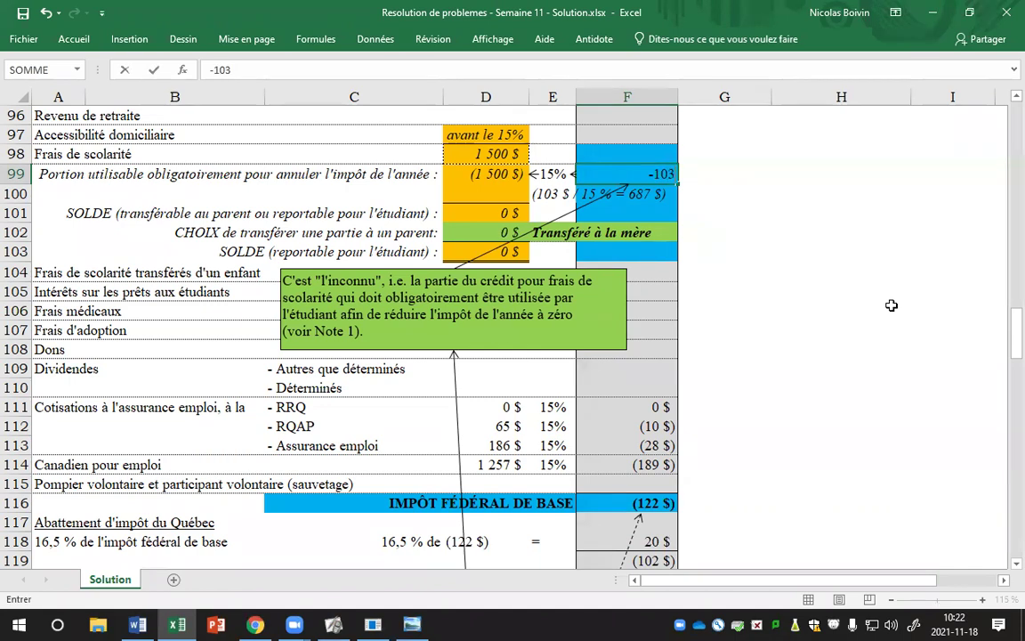
key(Return)
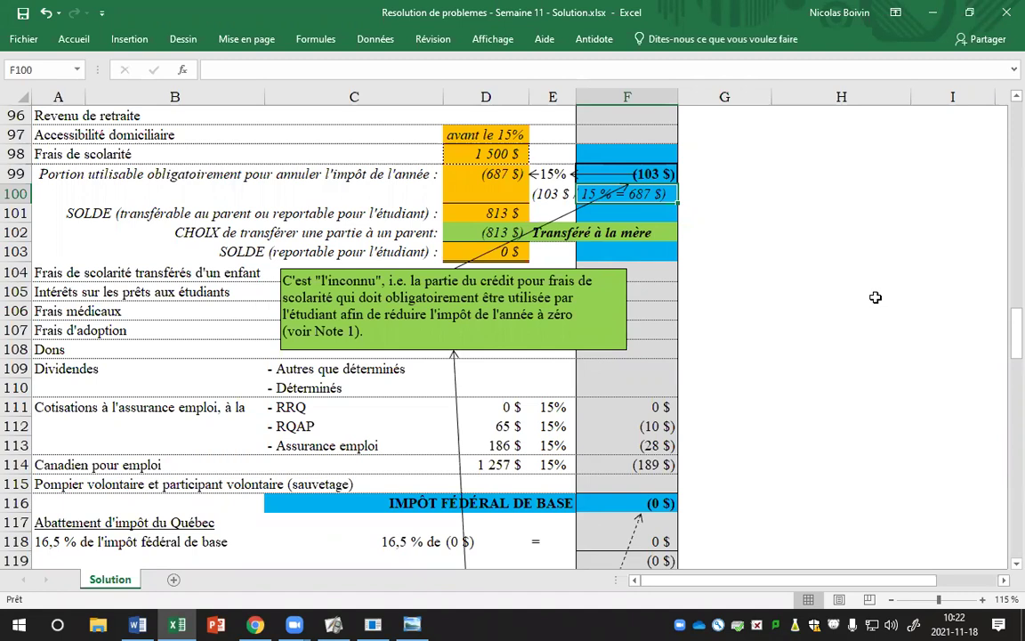
Examine the second student's base federal tax, source deductions, balance due and the beginning of Note 1
scroll(802, 372, down, 3)
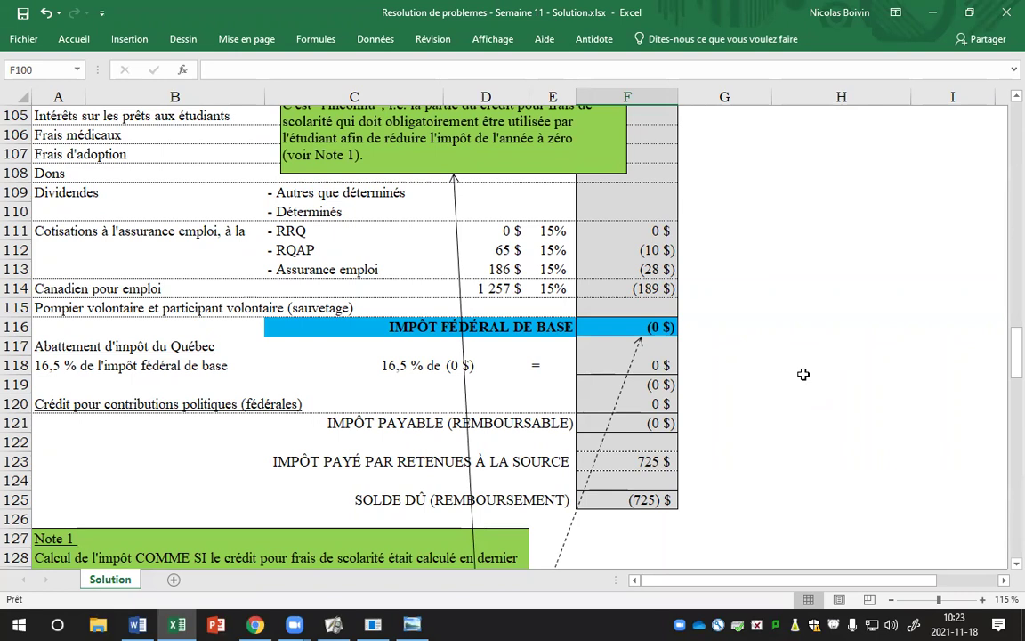
scroll(867, 320, down, 1)
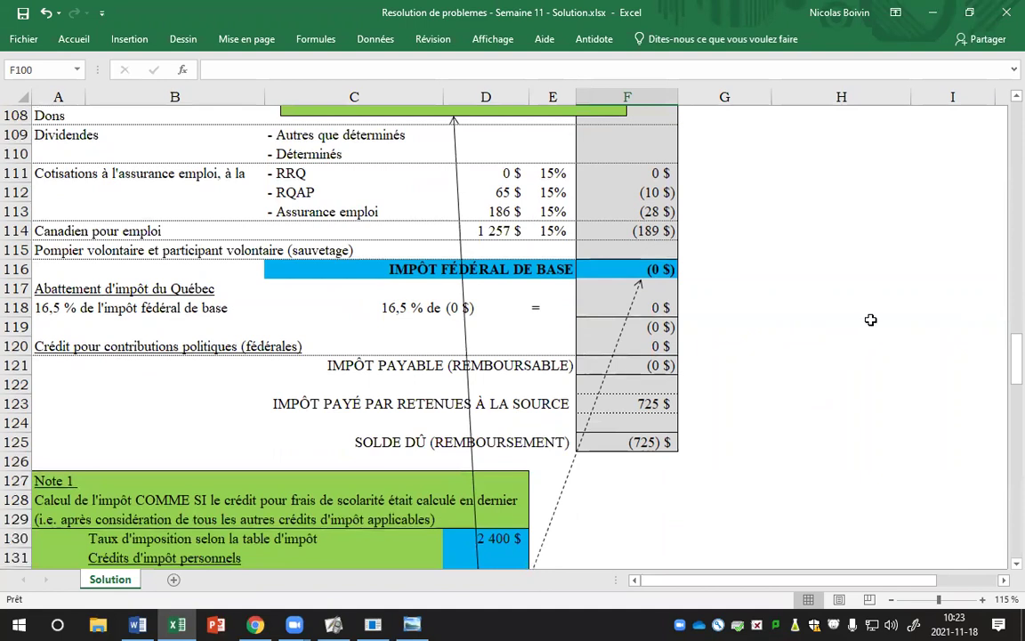
scroll(867, 319, down, 1)
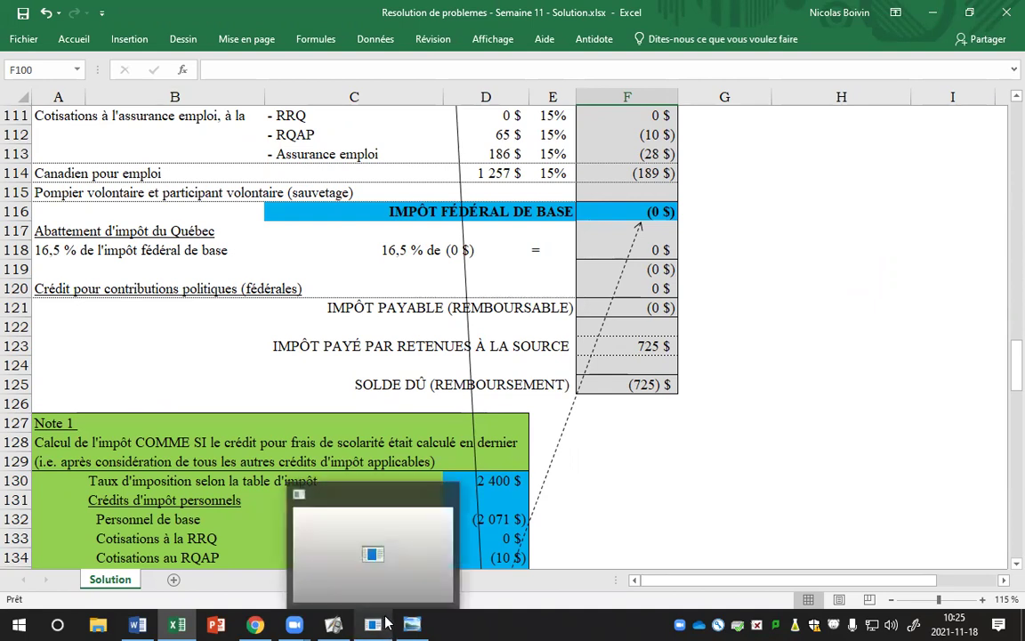
Switch to ActivInspire and consult section 5.1.1 "Sommaire des crédits d'impôt personnels" on page 9 for transferable and reportable credits
click(345, 624)
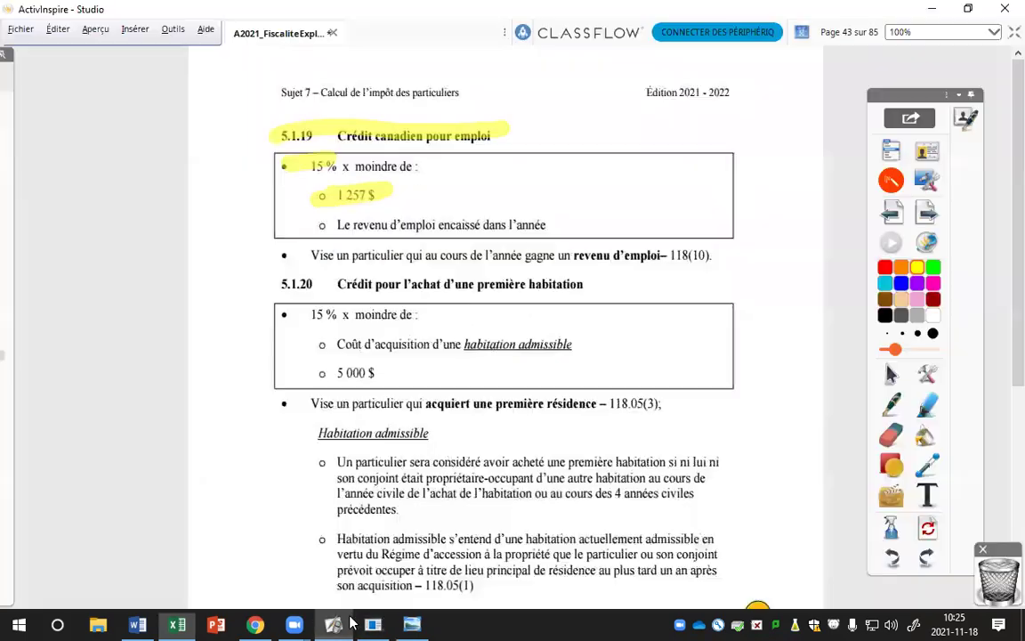
click(893, 213)
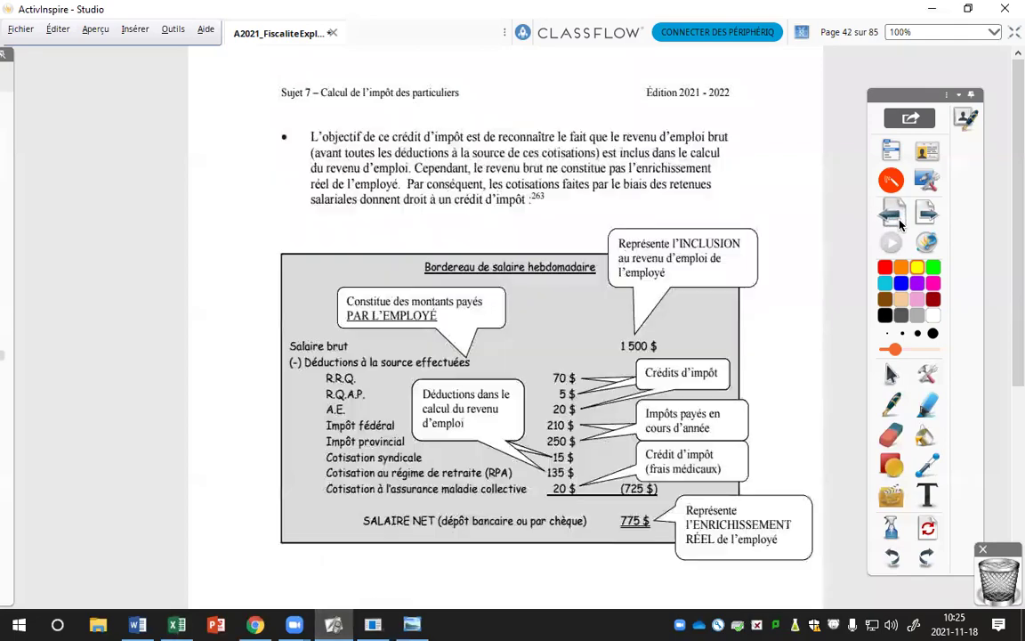
click(893, 214)
click(893, 213)
click(893, 214)
click(893, 214)
click(893, 213)
click(894, 213)
click(893, 214)
click(898, 222)
click(898, 223)
click(899, 223)
click(899, 222)
click(898, 222)
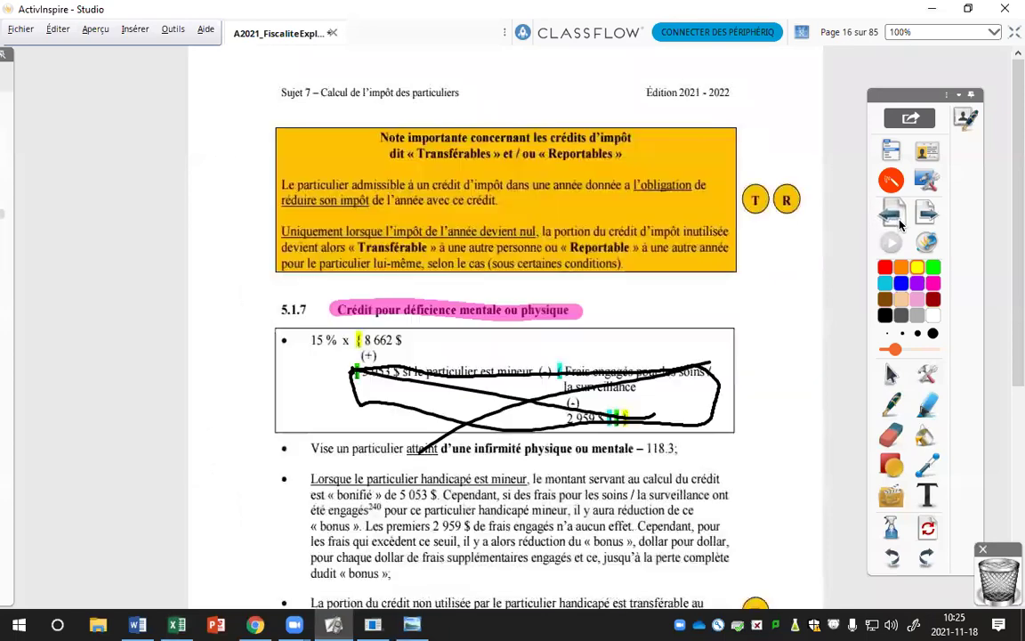
click(899, 223)
click(898, 222)
click(898, 222)
click(898, 222)
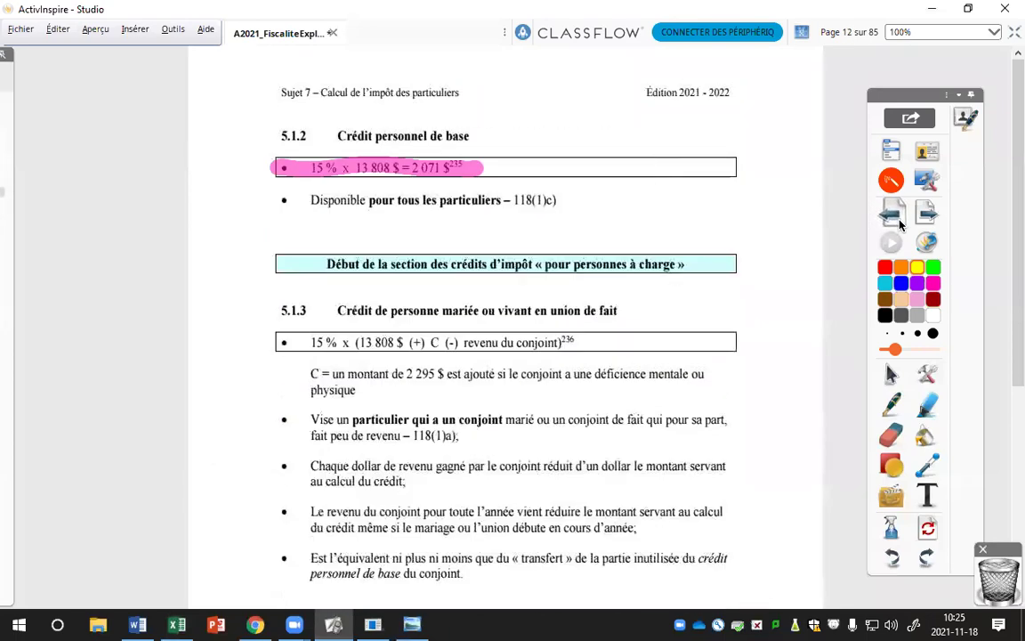
click(898, 223)
click(898, 222)
click(899, 222)
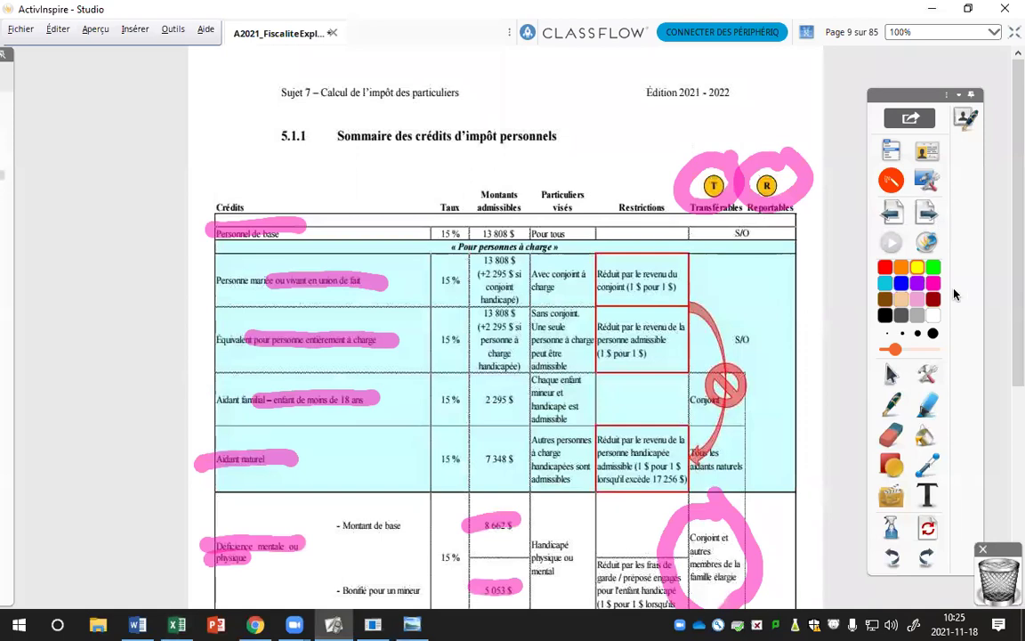
scroll(948, 382, down, 2)
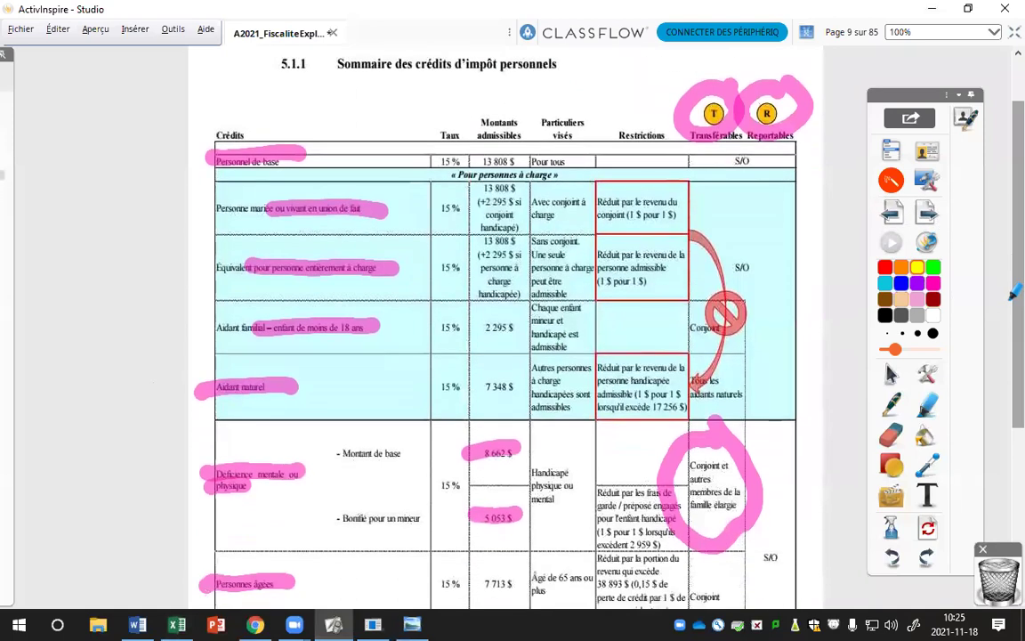